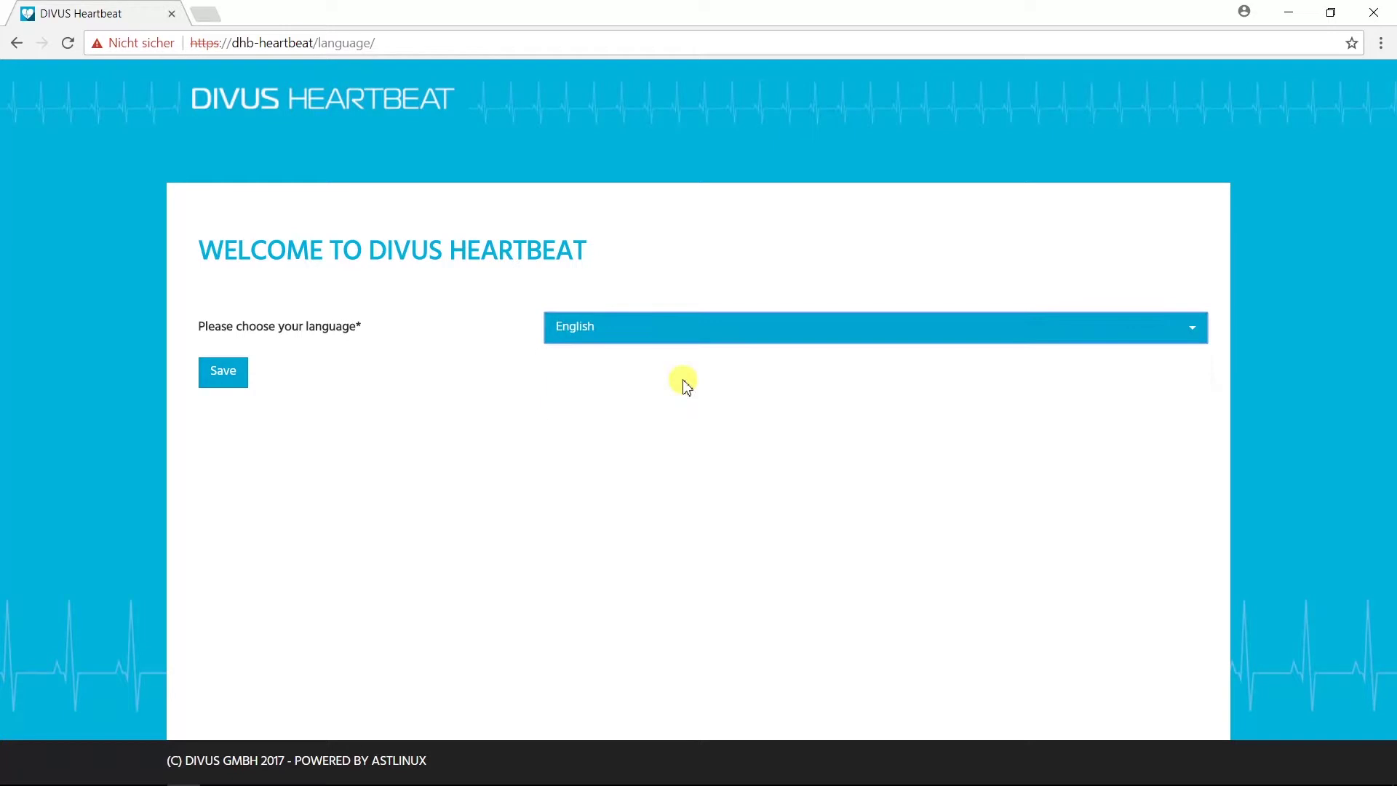
Step: Save English as the setup language and move past the welcome page
{"action": "left_click", "coordinate": [241, 378]}
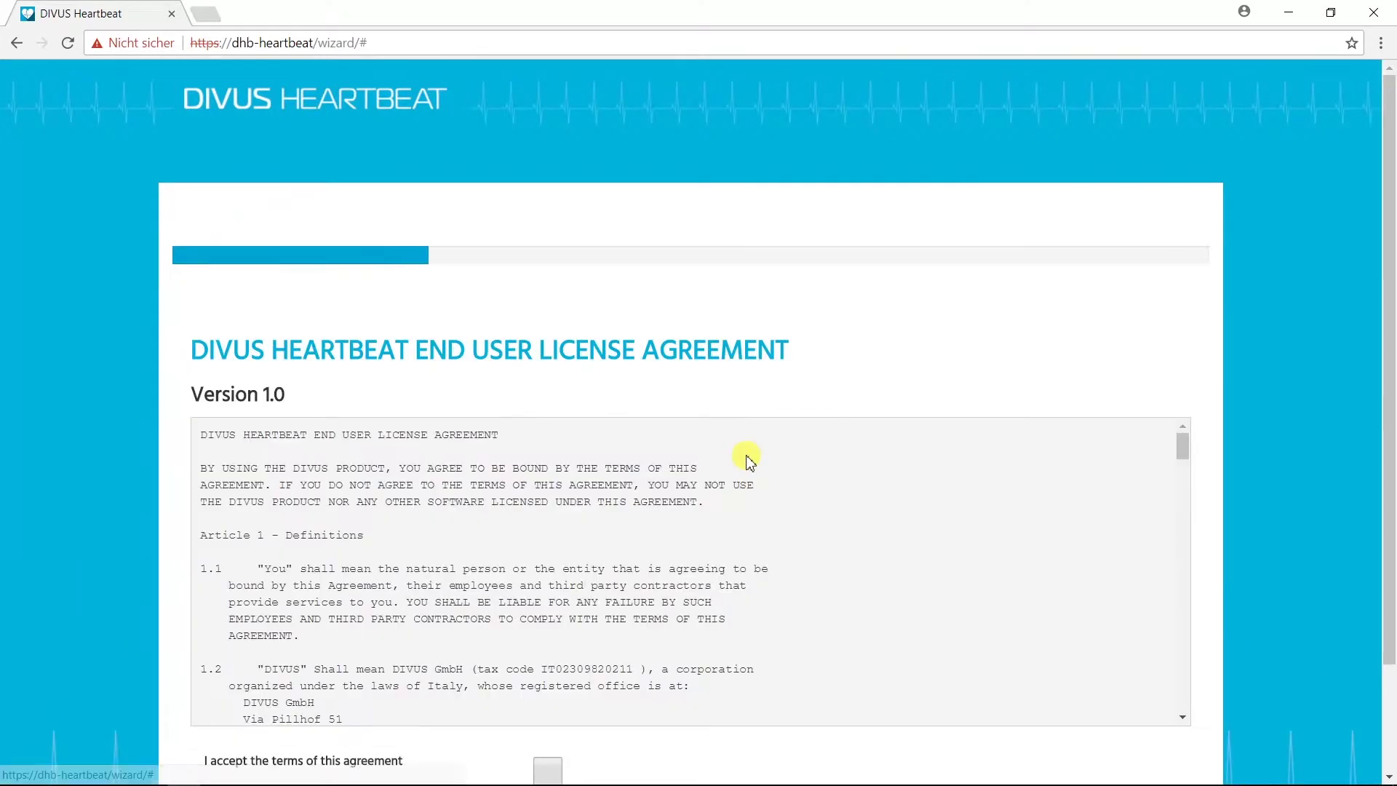
{"action": "left_click", "coordinate": [801, 696]}
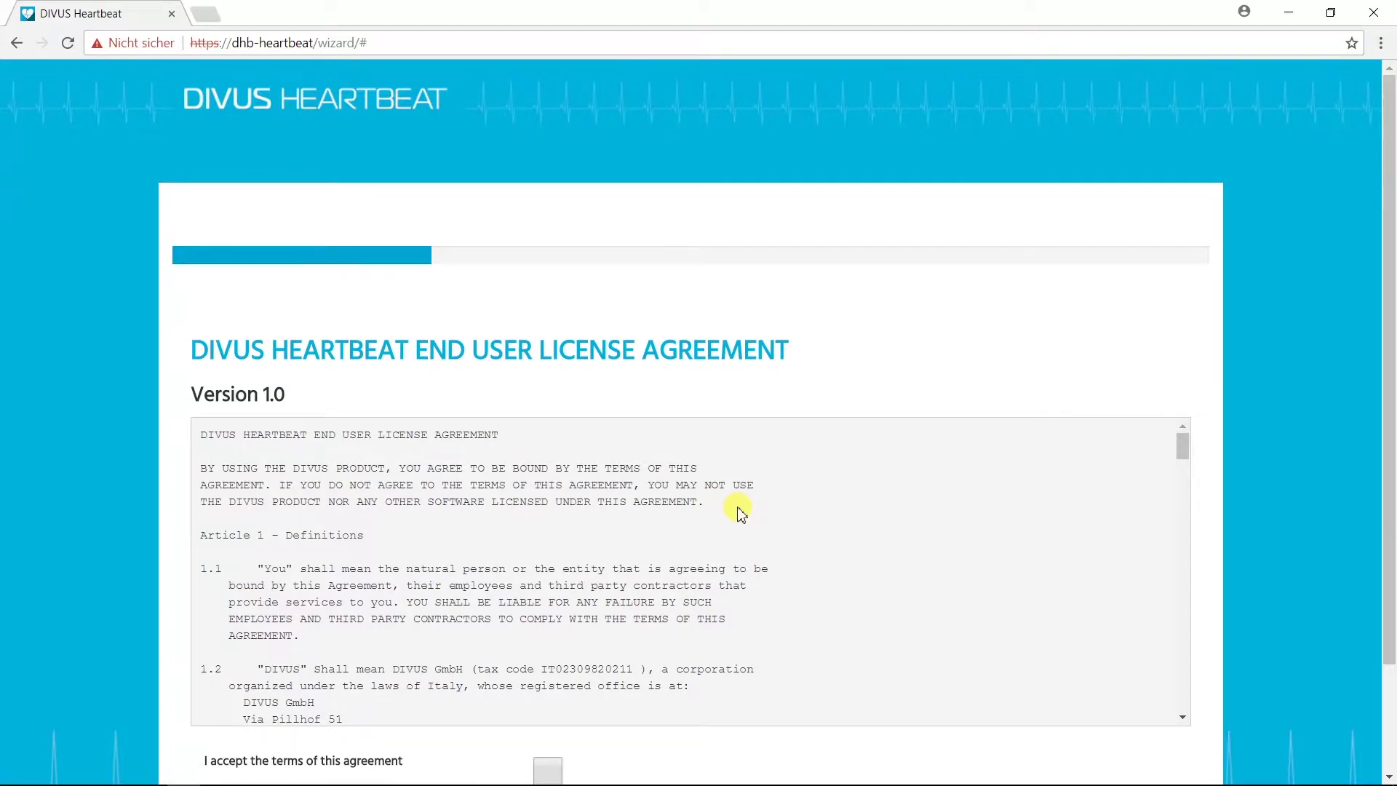
Step: Scroll through the EULA, accept its terms and continue to the integrator form
{"action": "scroll", "coordinate": [749, 462], "scroll_direction": "down", "scroll_amount": 10}
{"action": "scroll", "coordinate": [740, 508], "scroll_direction": "down", "scroll_amount": 15}
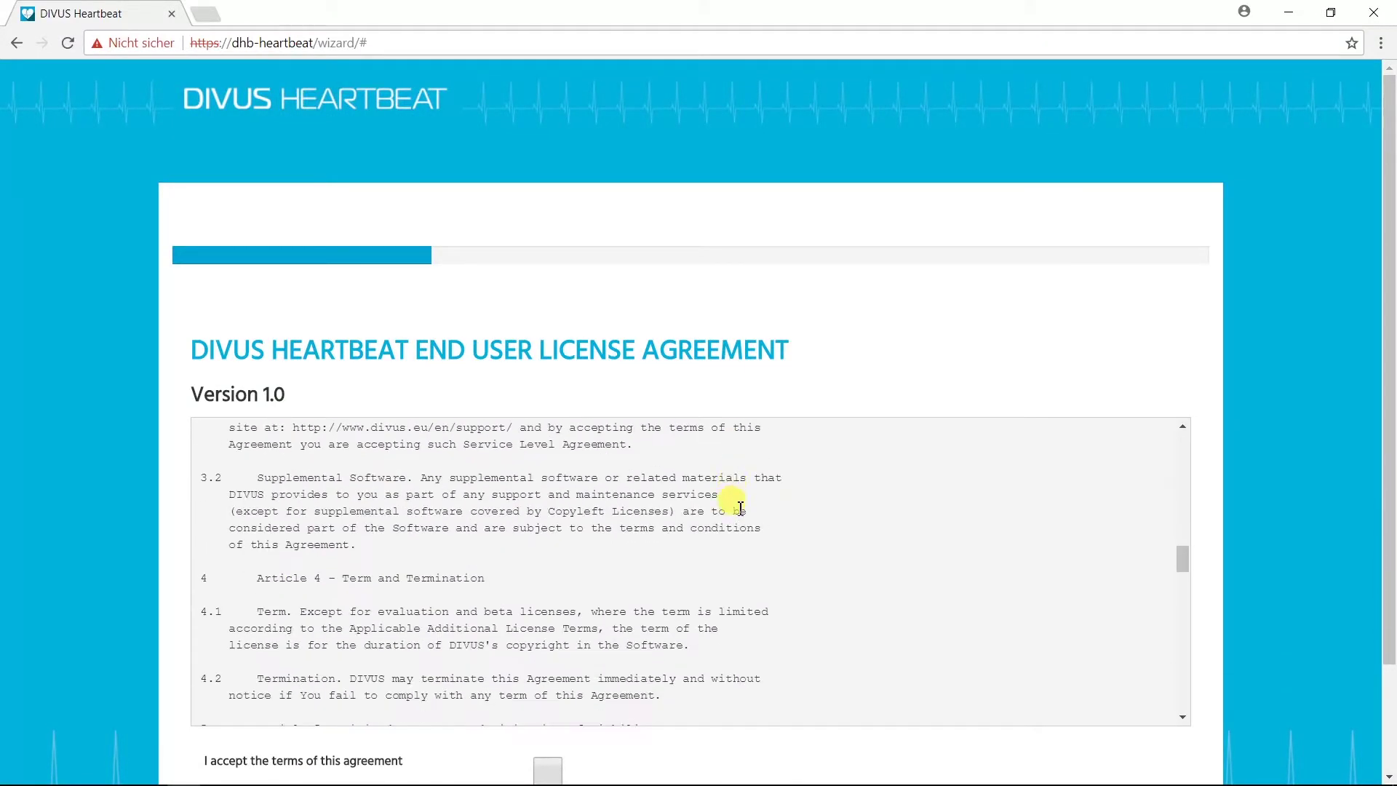
{"action": "scroll", "coordinate": [740, 512], "scroll_direction": "down", "scroll_amount": 10}
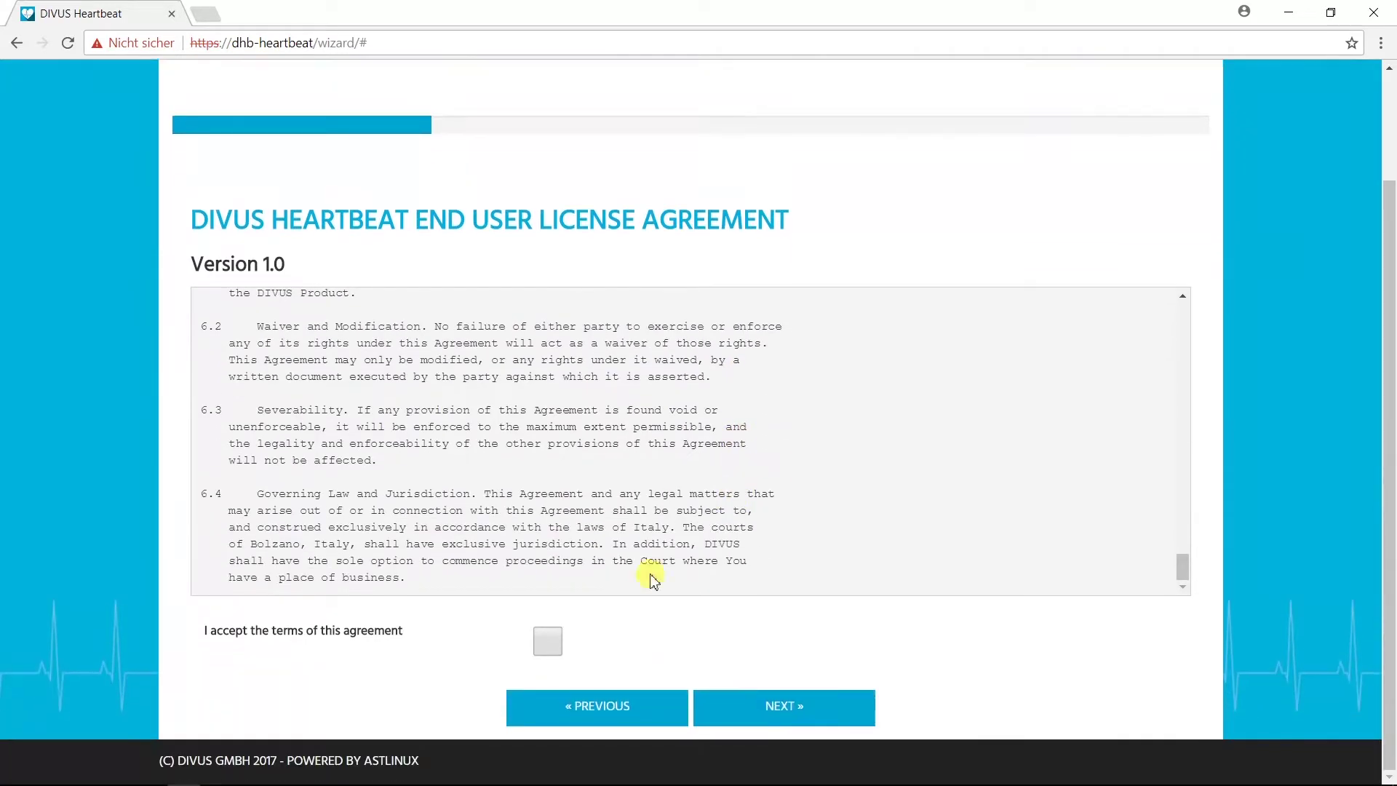
{"action": "left_click", "coordinate": [548, 641]}
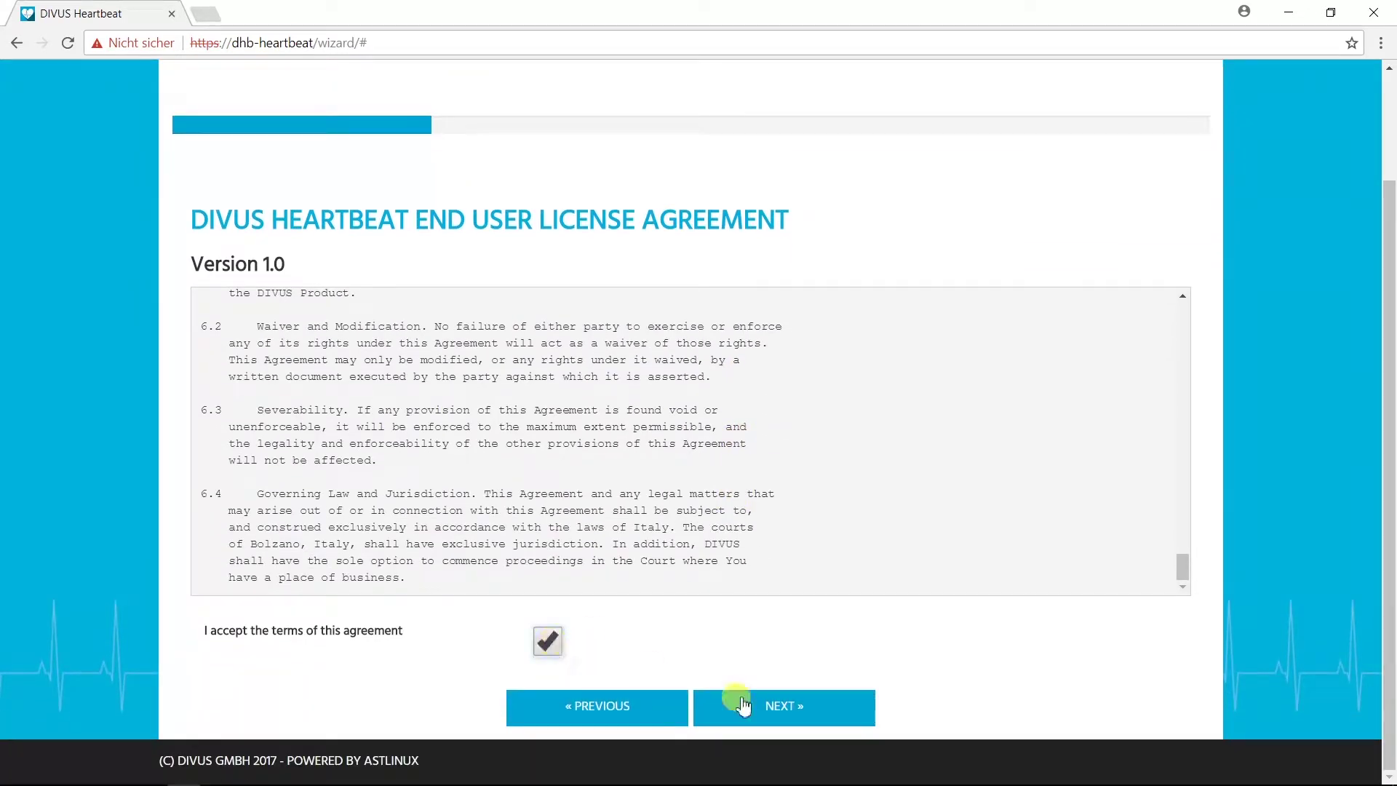
{"action": "left_click", "coordinate": [773, 705]}
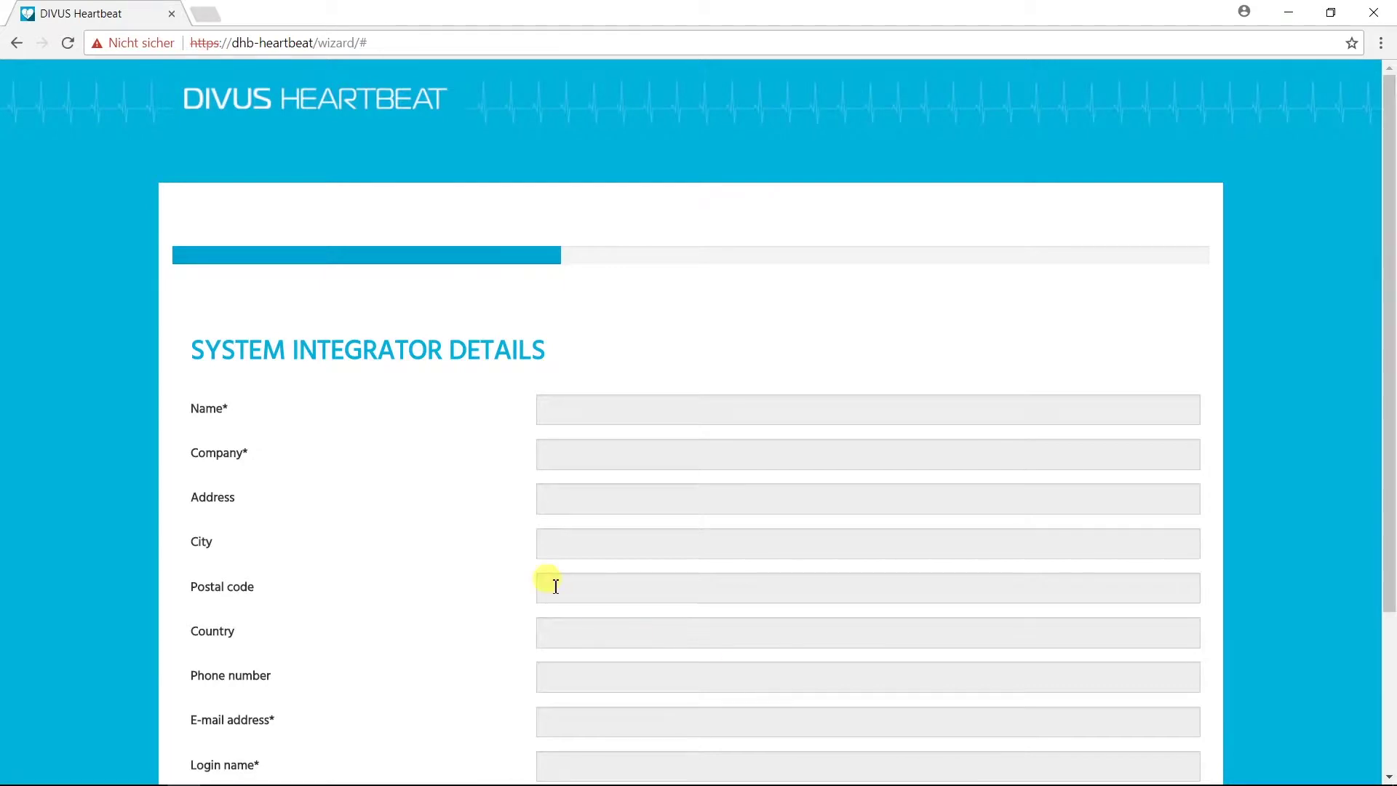
Step: Enter the integrator's name, company, street address, city and postal code
{"action": "scroll", "coordinate": [545, 580], "scroll_direction": "down", "scroll_amount": 3}
{"action": "scroll", "coordinate": [555, 585], "scroll_direction": "down", "scroll_amount": 1}
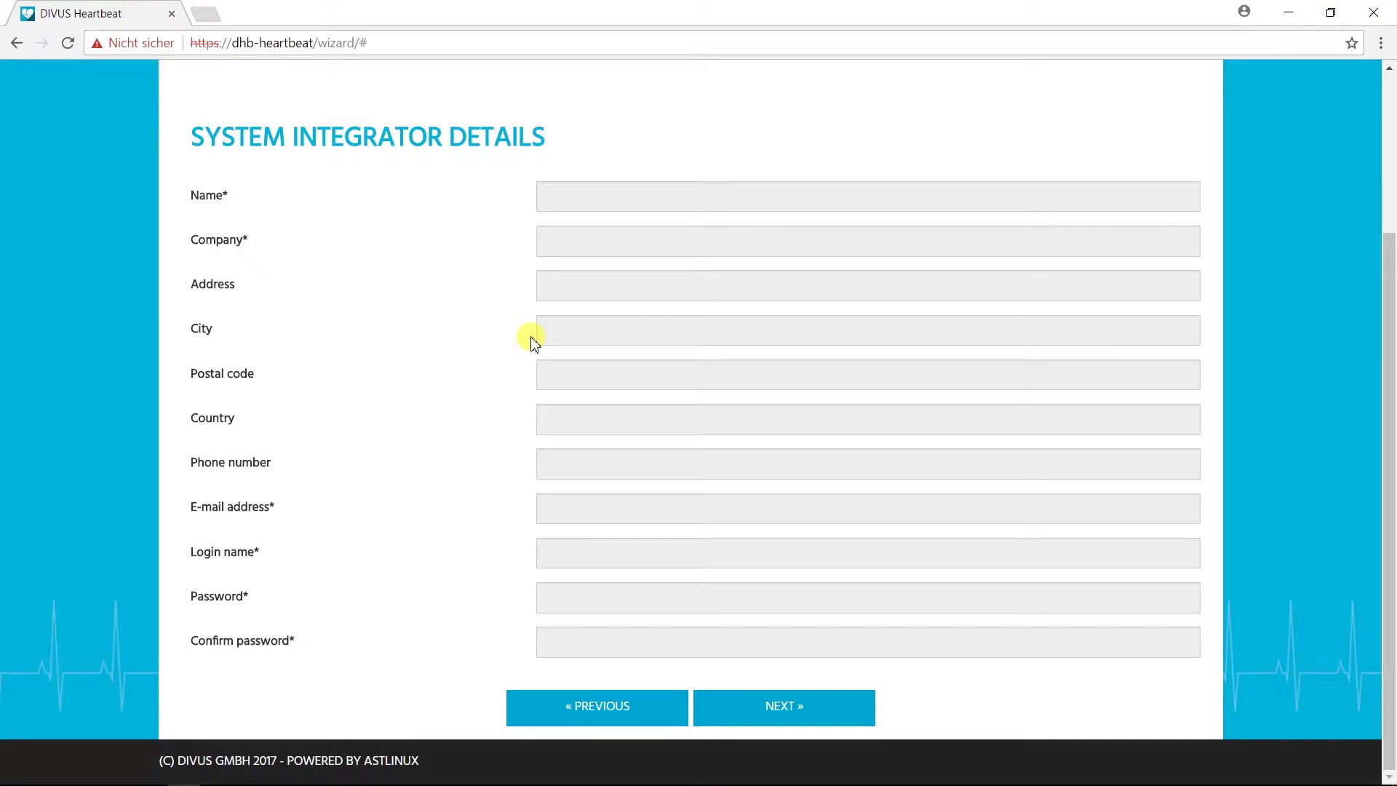
{"action": "left_click", "coordinate": [573, 204]}
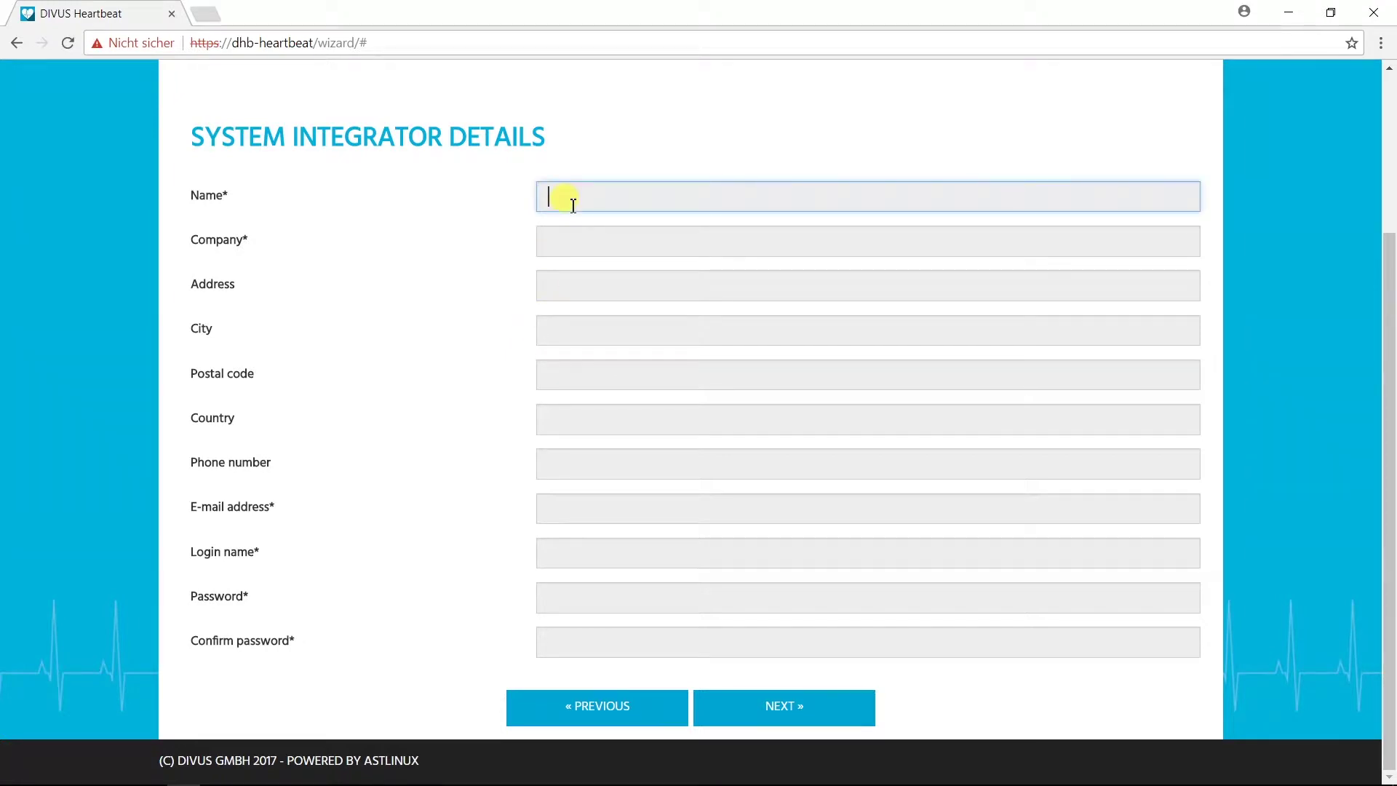
{"action": "type", "text": "Integrator Name"}
{"action": "left_click", "coordinate": [572, 242]}
{"action": "type", "text": "Inte"}
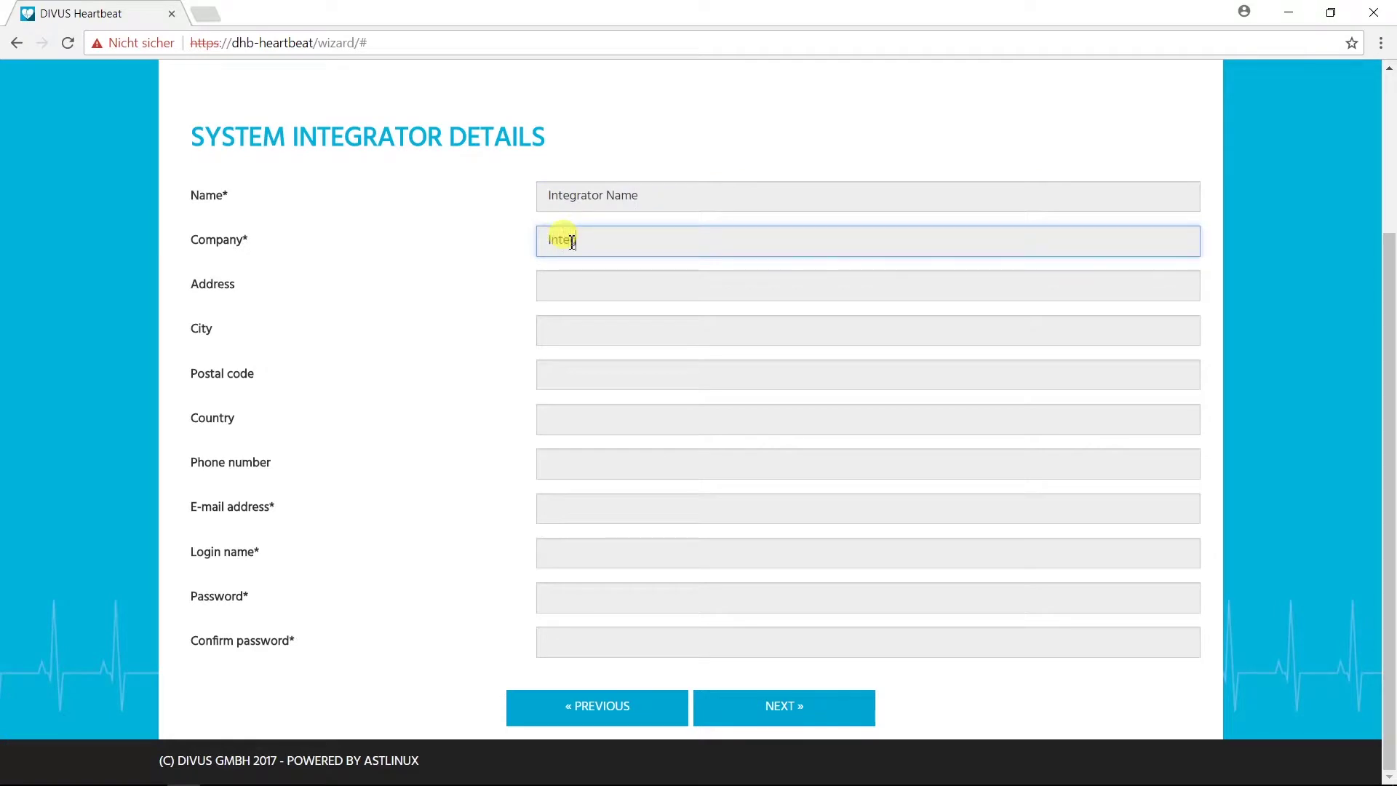
{"action": "type", "text": "grator Company"}
{"action": "left_click", "coordinate": [568, 295]}
{"action": "type", "text": "Integrato"}
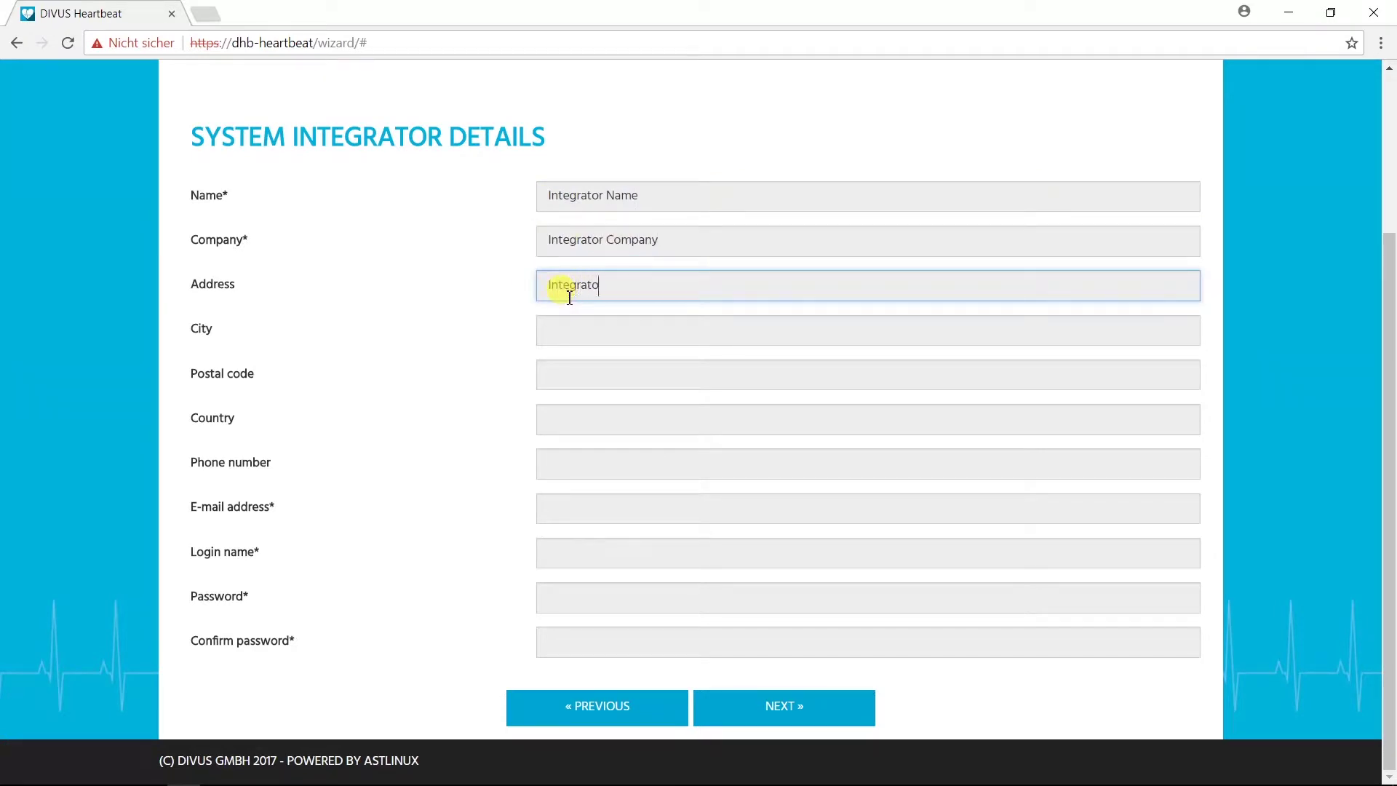
{"action": "type", "text": "r Address 1"}
{"action": "left_click", "coordinate": [555, 329]}
{"action": "type", "text": "Integrator City"}
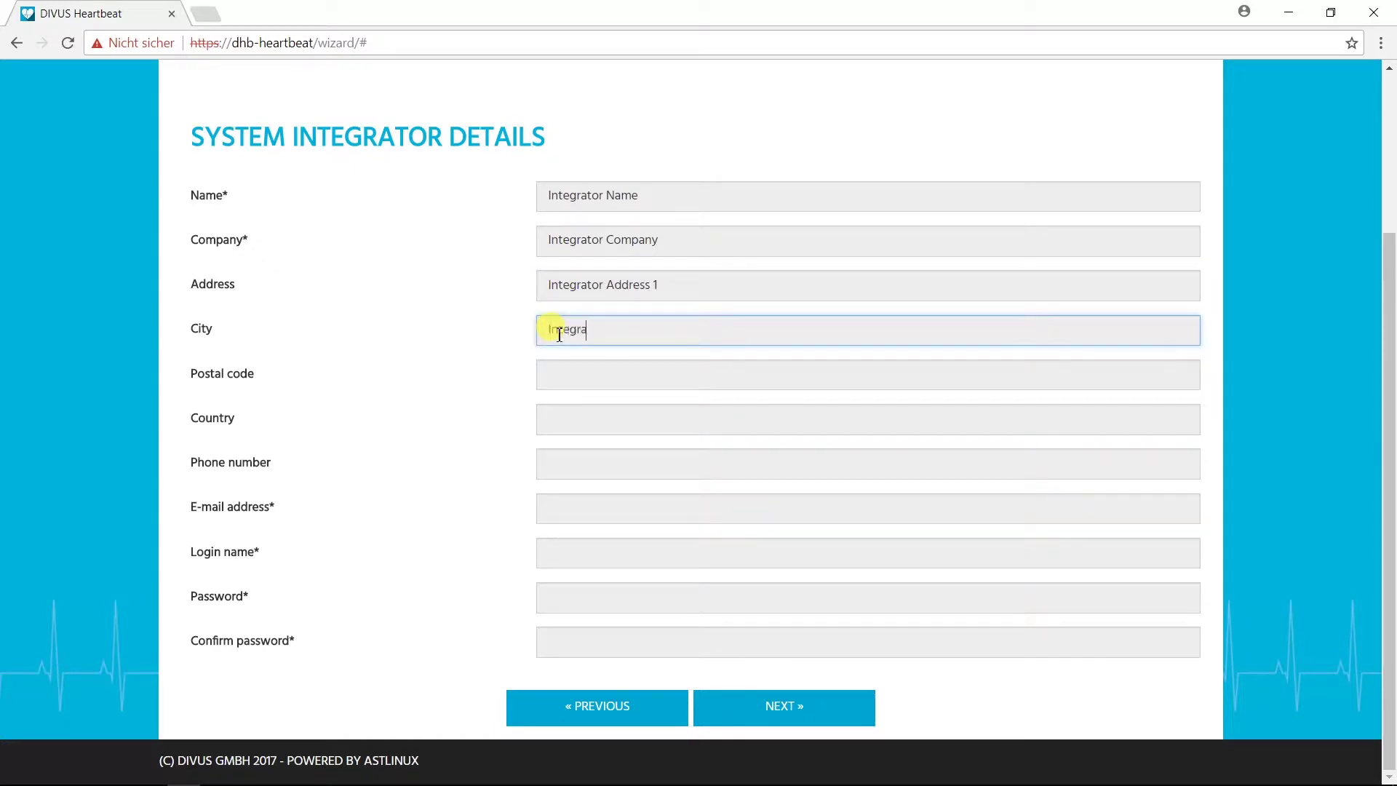
{"action": "left_click", "coordinate": [555, 374]}
{"action": "type", "text": "12345"}
Step: Fill in the integrator's country, phone number and e-mail address
{"action": "left_click", "coordinate": [566, 425]}
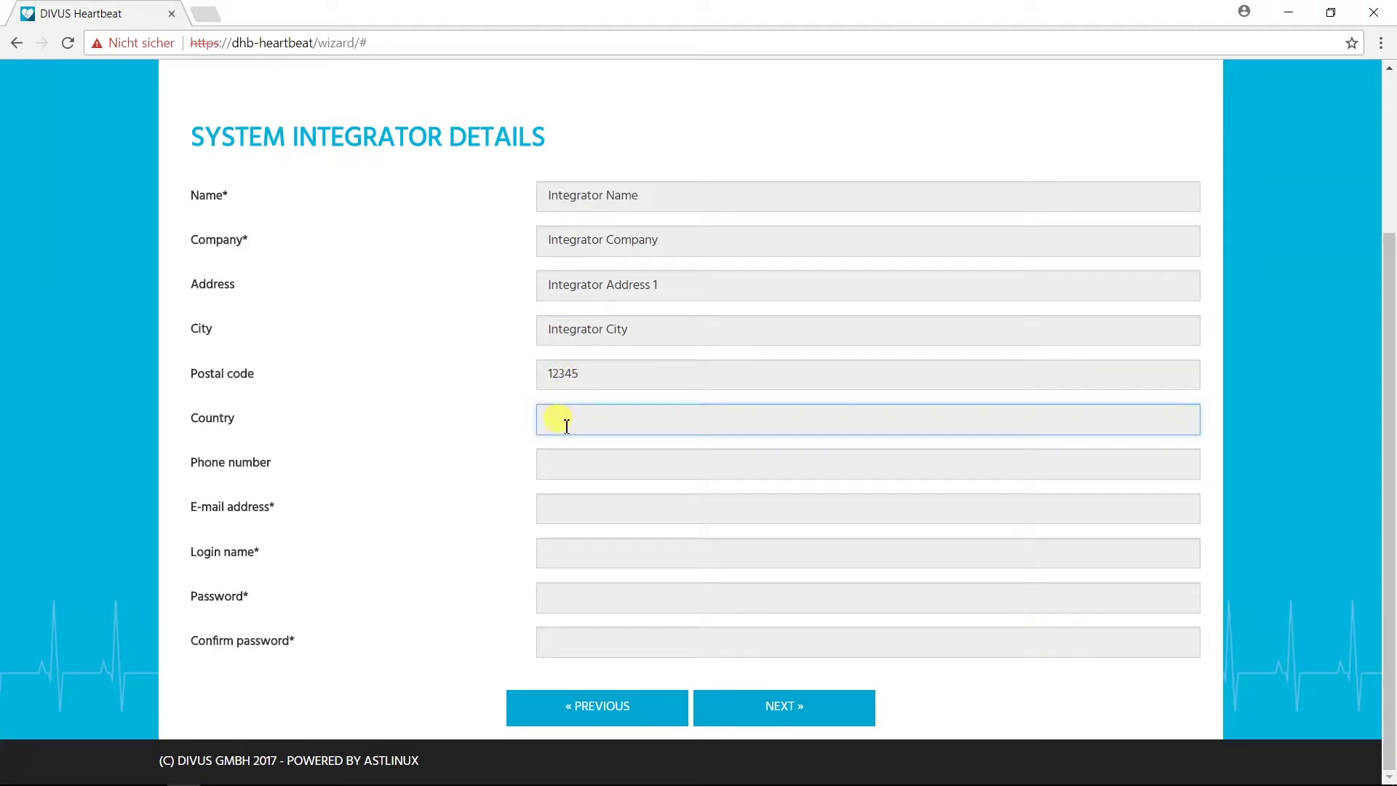
{"action": "type", "text": "Italy"}
{"action": "left_click", "coordinate": [551, 471]}
{"action": "type", "text": "1234"}
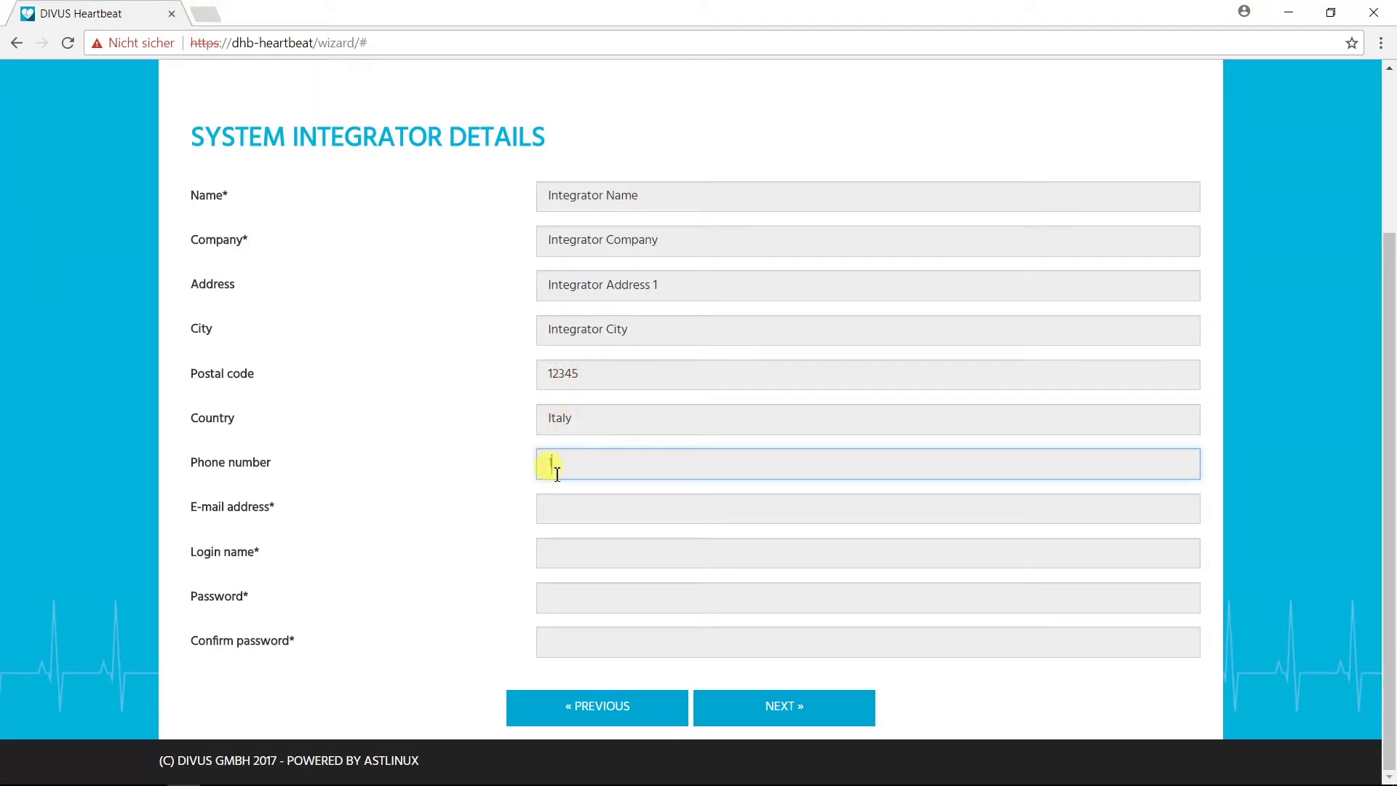
{"action": "type", "text": "5678"}
{"action": "left_click", "coordinate": [570, 509]}
{"action": "type", "text": "integrator@"}
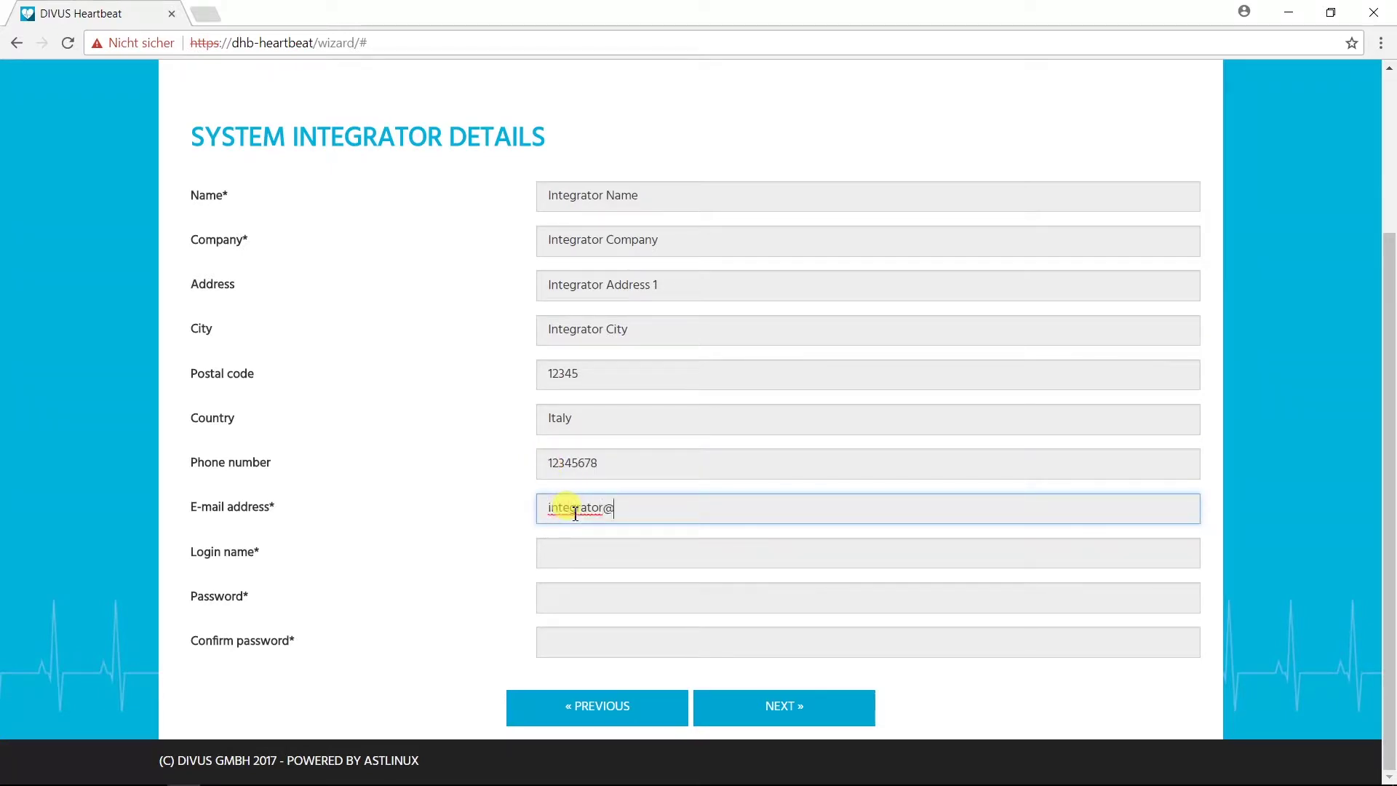
{"action": "type", "text": "system.com"}
Step: Set the integrator's login name and password, confirm it, and submit the details
{"action": "left_click", "coordinate": [575, 561]}
{"action": "type", "text": "sysint"}
{"action": "key", "text": "Tab"}
{"action": "type", "text": "1234"}
{"action": "key", "text": "Tab"}
{"action": "type", "text": "1234"}
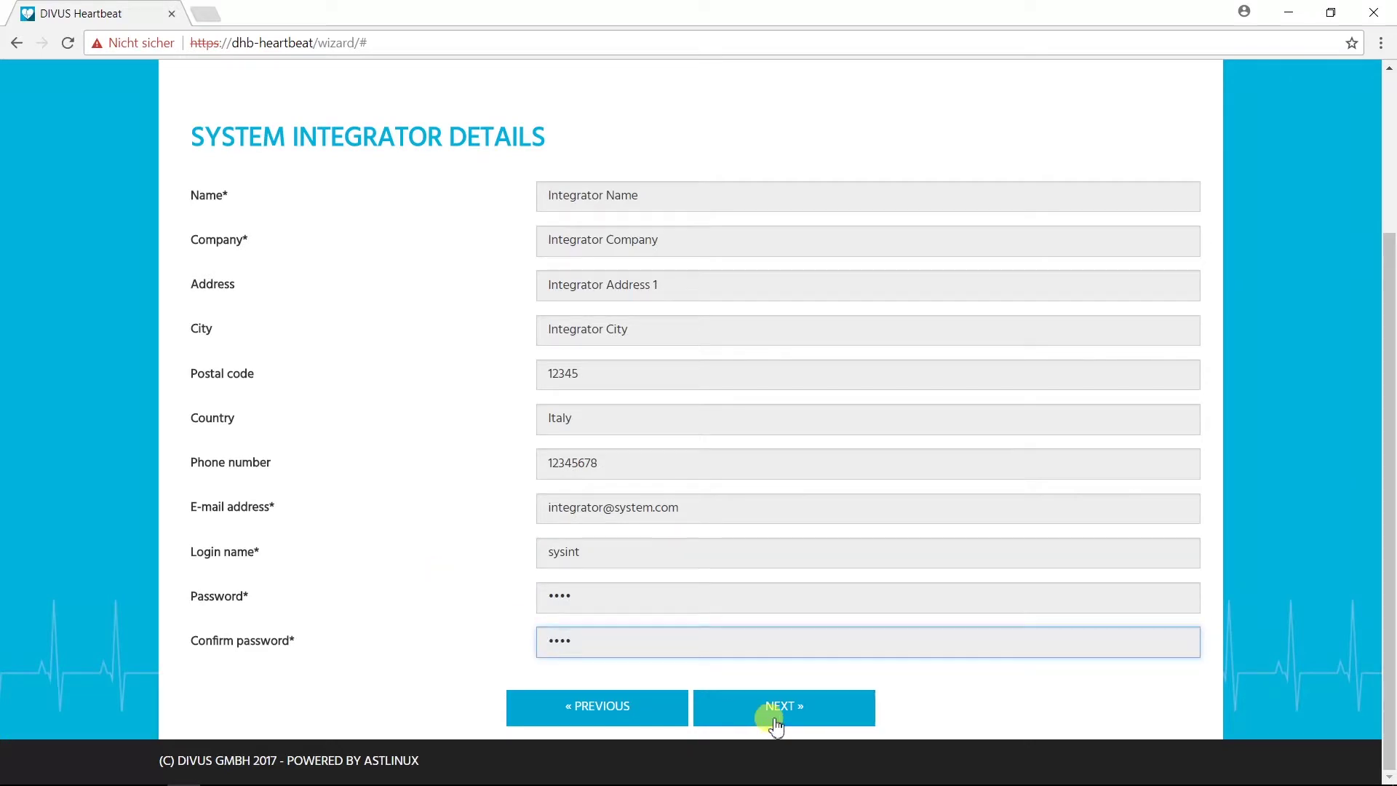
{"action": "left_click", "coordinate": [804, 710]}
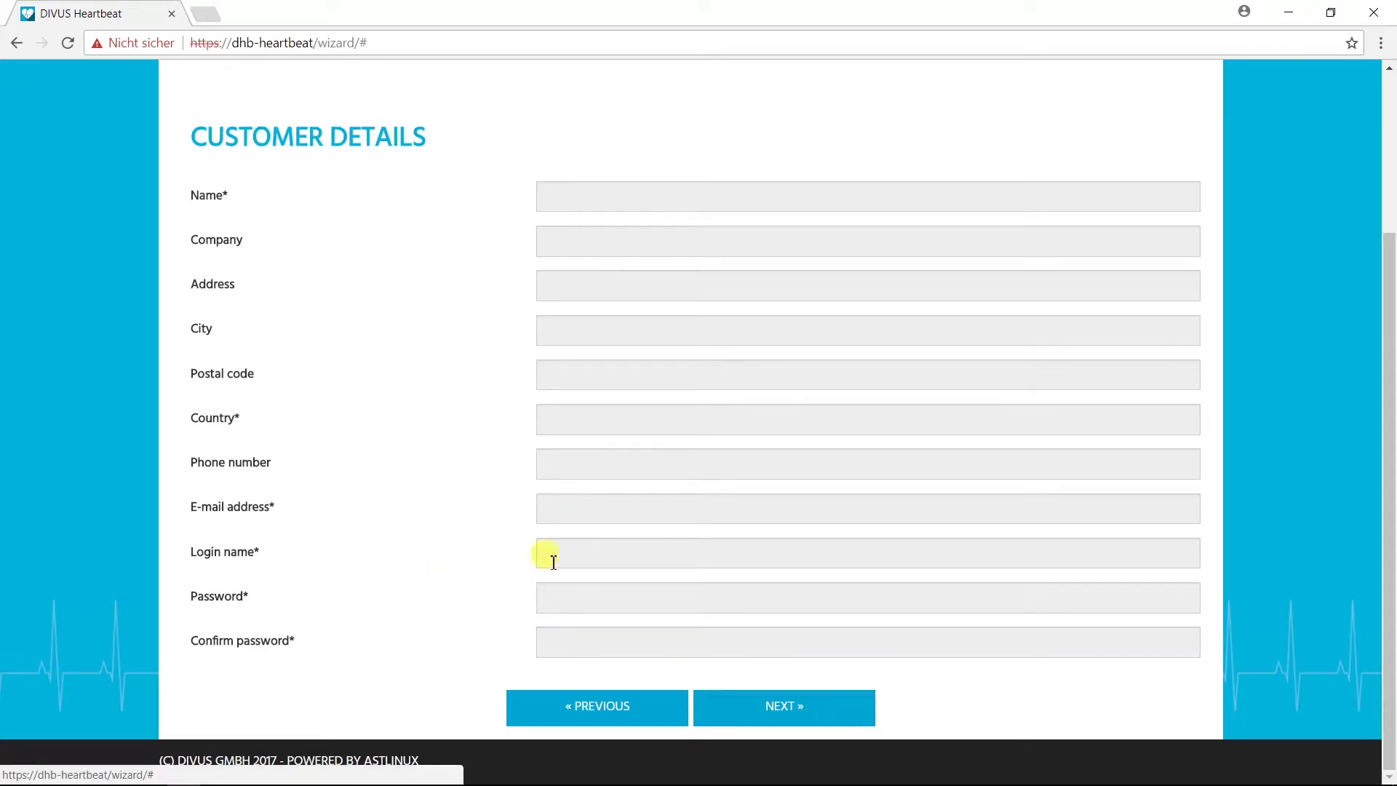
Step: Enter the customer's name, '-' as company, address, city, postal code and country
{"action": "left_click", "coordinate": [575, 195]}
{"action": "type", "text": "Customer Name"}
{"action": "key", "text": "Tab"}
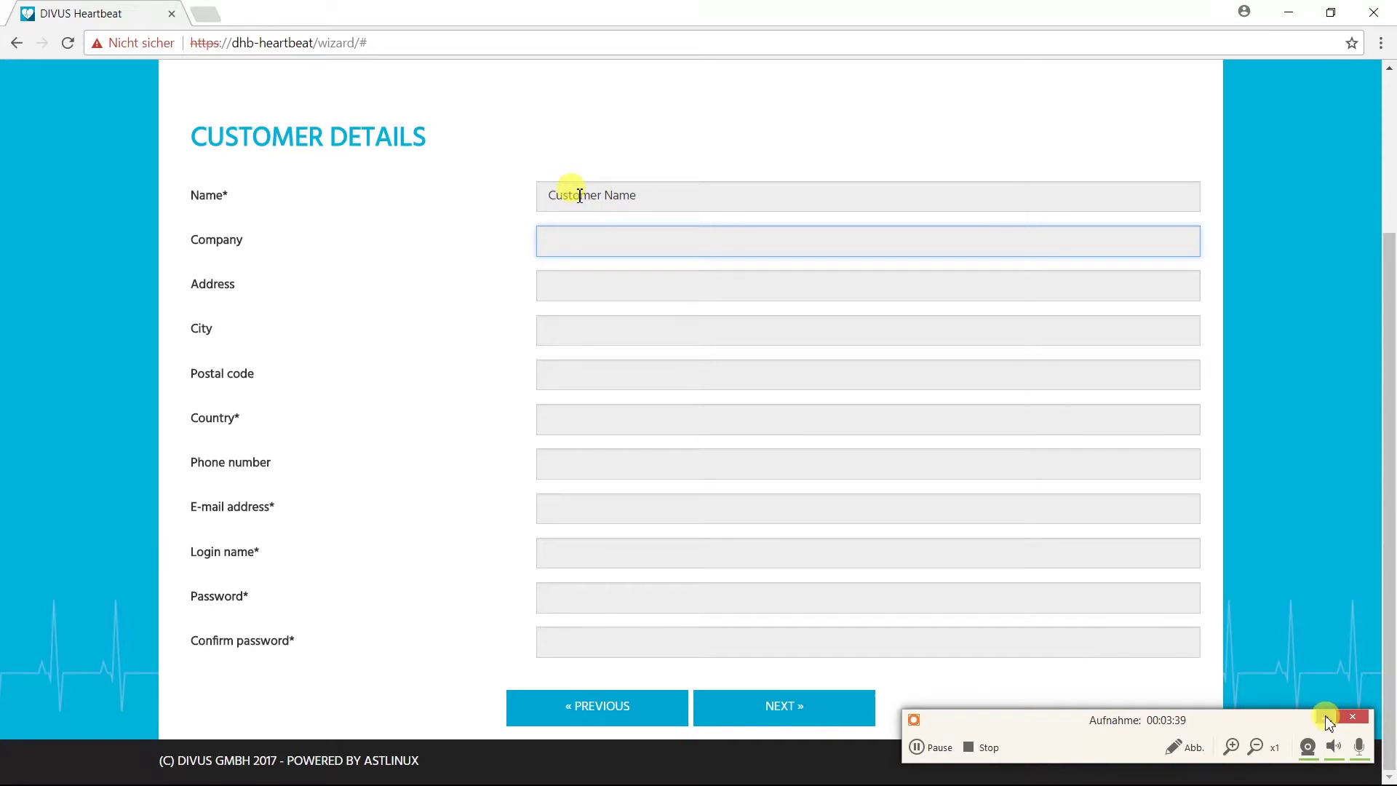
{"action": "type", "text": "-"}
{"action": "key", "text": "Tab"}
{"action": "type", "text": "Customer Address"}
{"action": "key", "text": "Tab"}
{"action": "type", "text": "Customer City"}
{"action": "key", "text": "Tab"}
{"action": "type", "text": "23456"}
{"action": "key", "text": "Tab"}
{"action": "type", "text": "Customer Country"}
Step: Add the customer's phone, e-mail, login and confirmed password, submit, and begin typing 'Project Name'
{"action": "key", "text": "Tab"}
{"action": "type", "text": "234567890"}
{"action": "key", "text": "Tab"}
{"action": "type", "text": "customer@home.com"}
{"action": "key", "text": "Tab"}
{"action": "type", "text": "customer"}
{"action": "key", "text": "Tab"}
{"action": "type", "text": "1234"}
{"action": "key", "text": "Tab"}
{"action": "type", "text": "1234"}
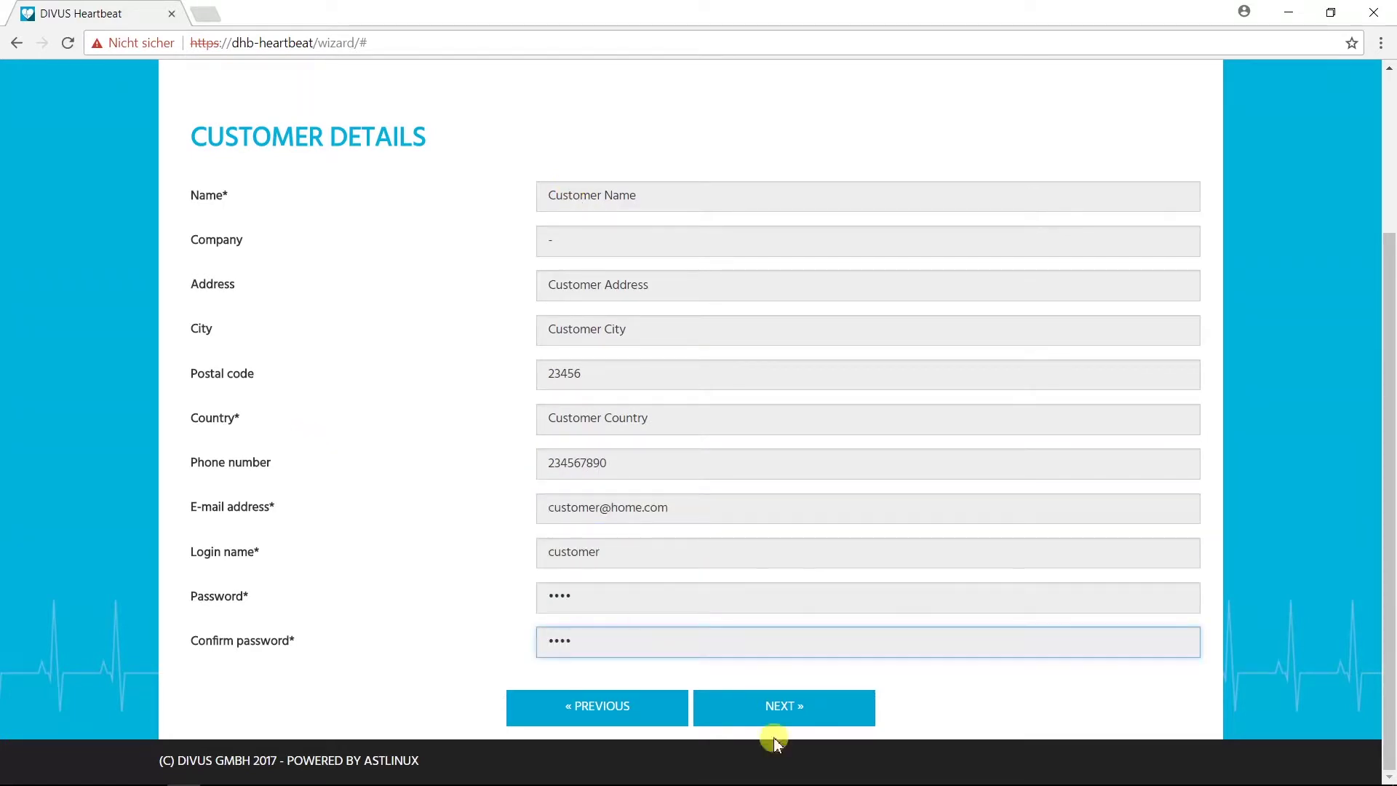
{"action": "left_click", "coordinate": [774, 699]}
{"action": "type", "text": "Project"}
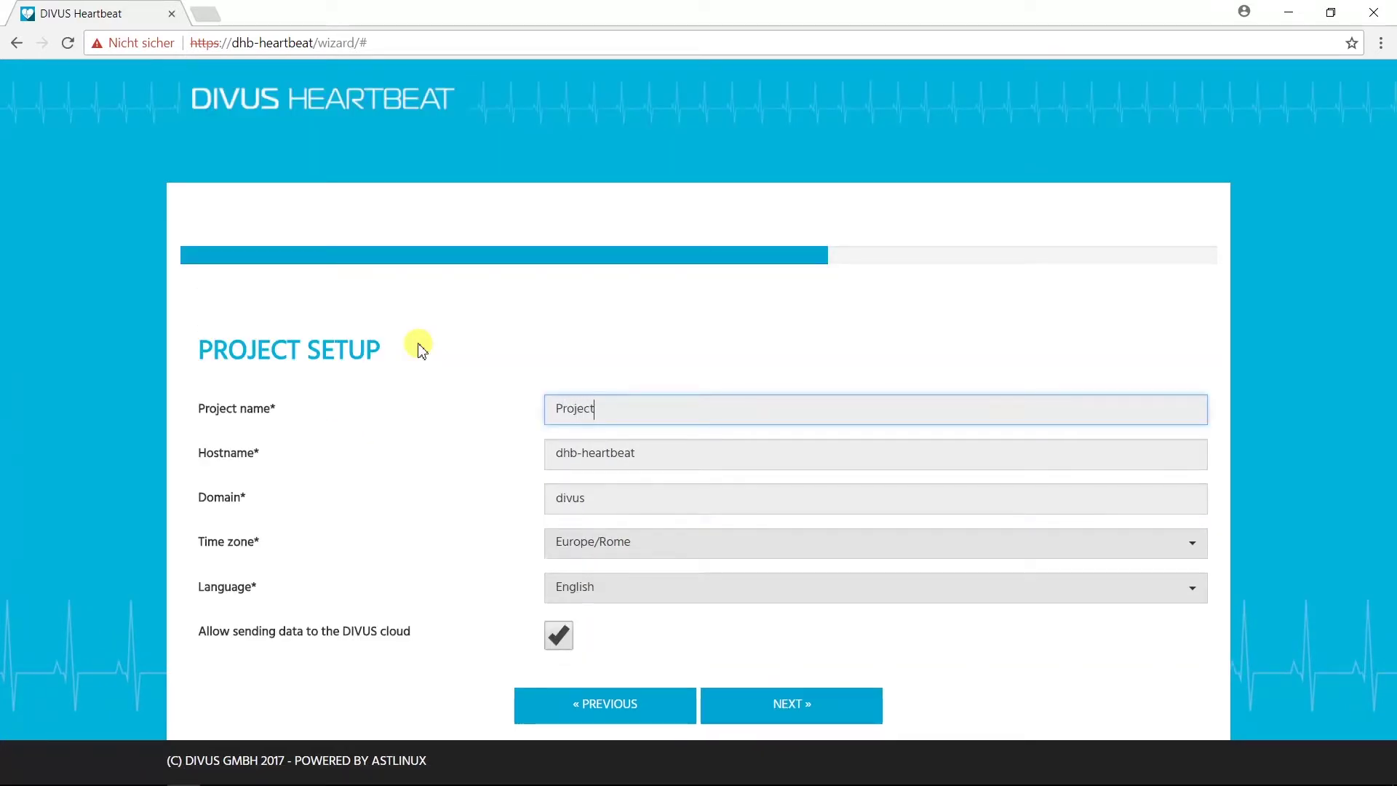
{"action": "type", "text": " Name"}
Step: Finish the project name 'Project Name' and leave the hostname unchanged as dhb-heartbeat
{"action": "left_click", "coordinate": [695, 455]}
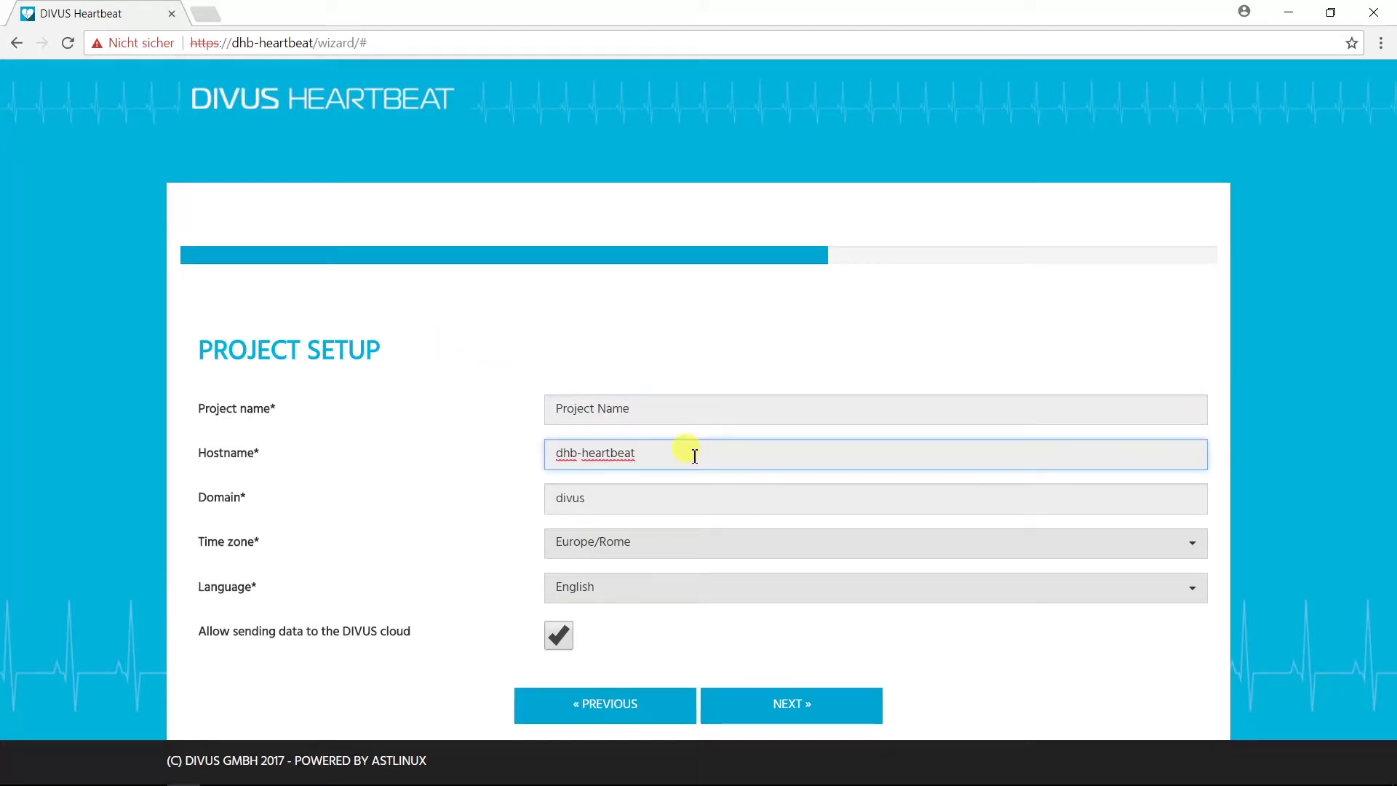
{"action": "type", "text": "1"}
{"action": "key", "text": "BackSpace"}
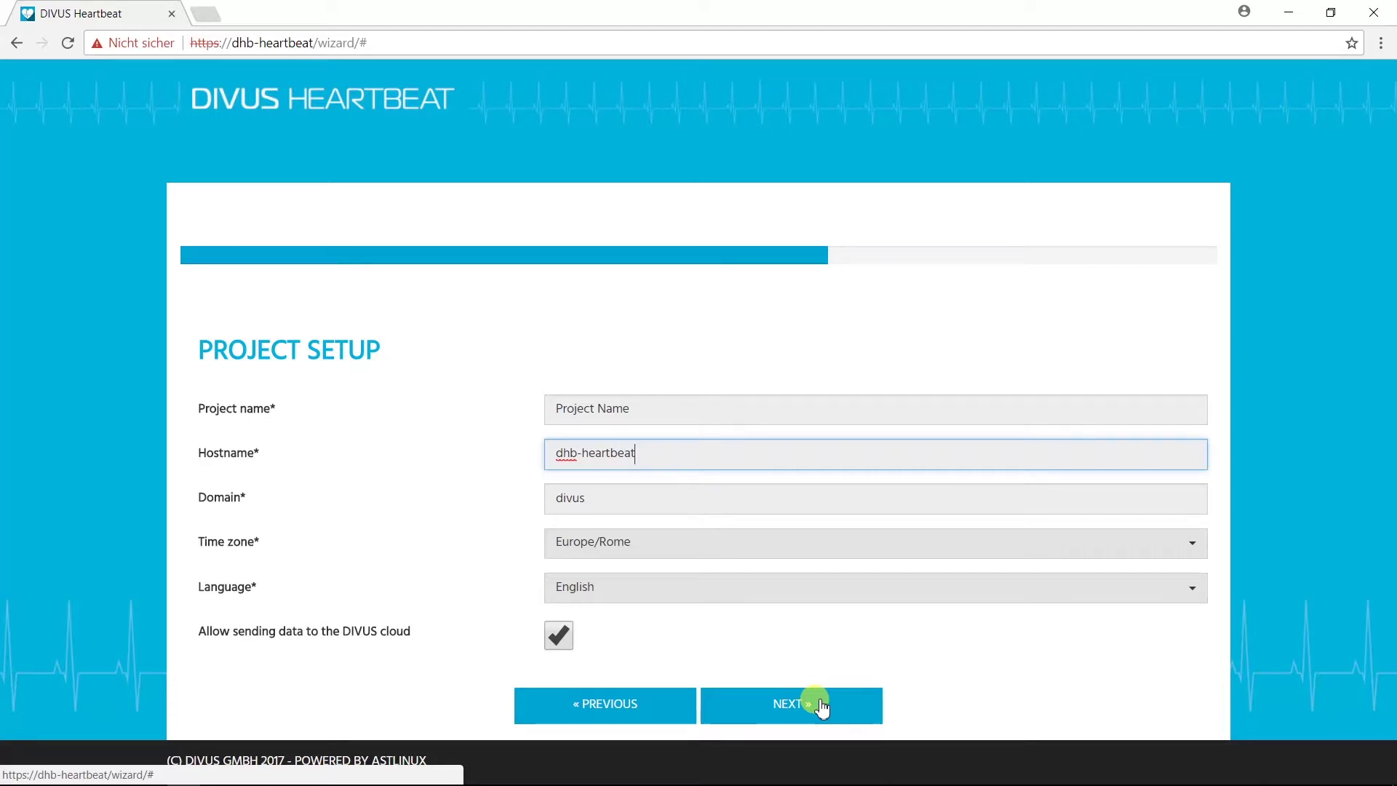
Step: Keep the Secure Intranet network mode on Auto configuration (DHCP) and continue to Residential Intercom
{"action": "left_click", "coordinate": [820, 706]}
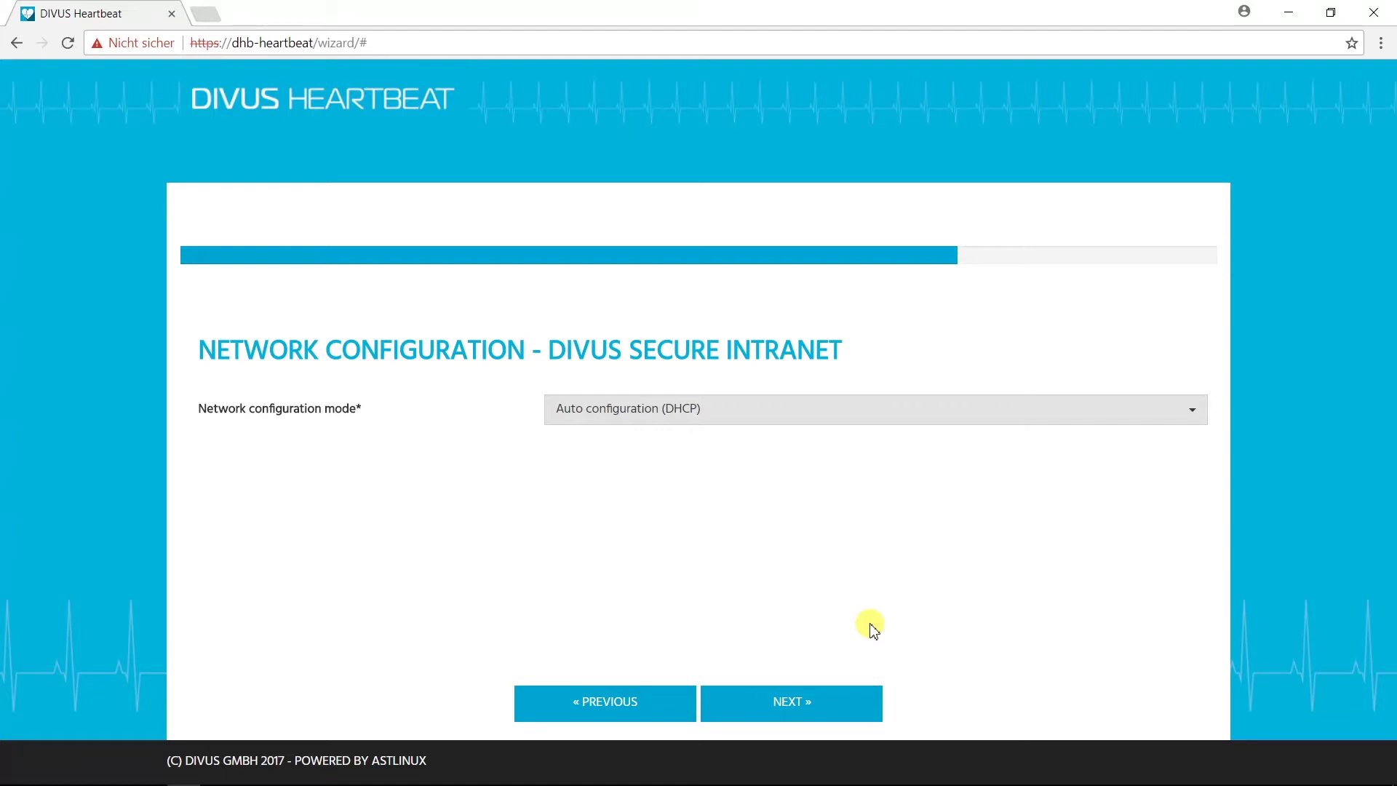
{"action": "left_click", "coordinate": [1079, 408]}
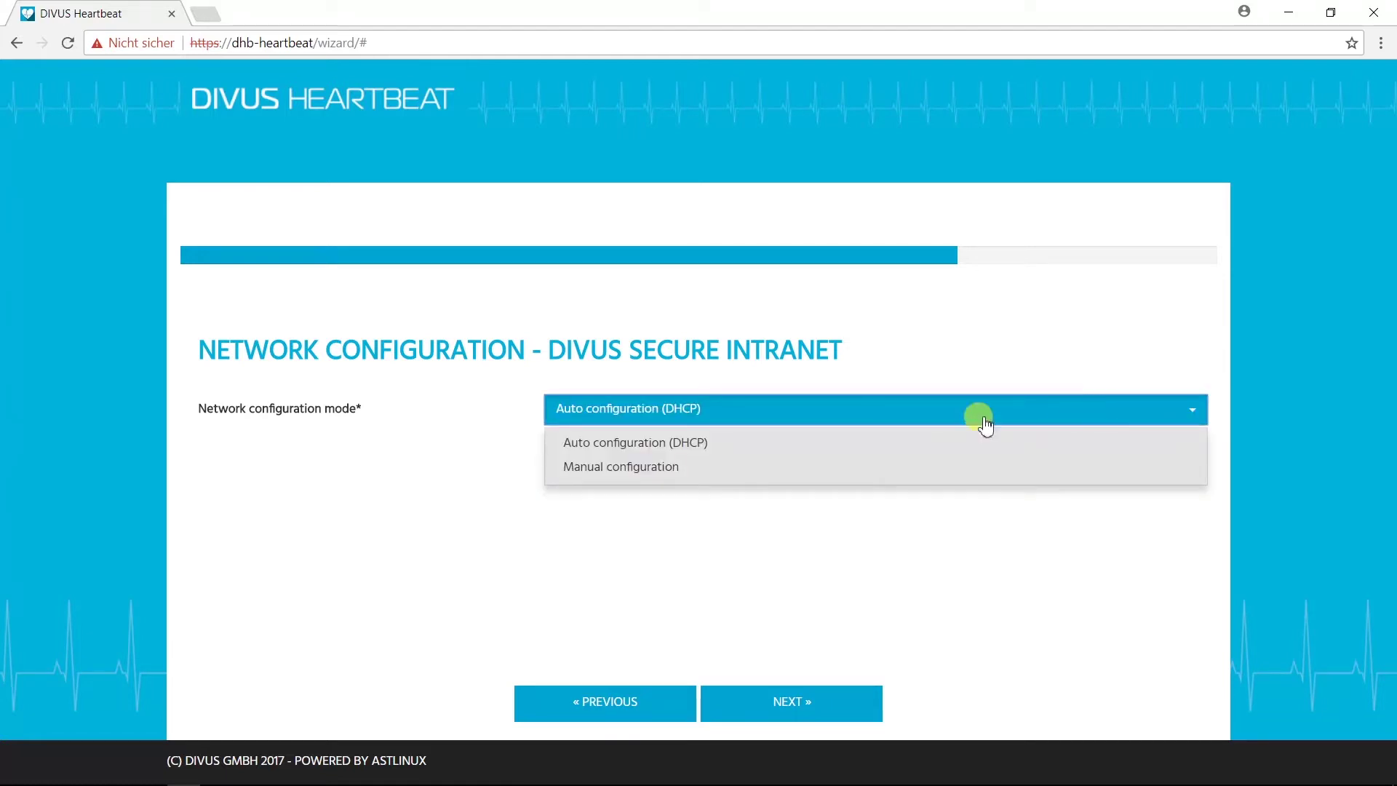
{"action": "left_click", "coordinate": [874, 446]}
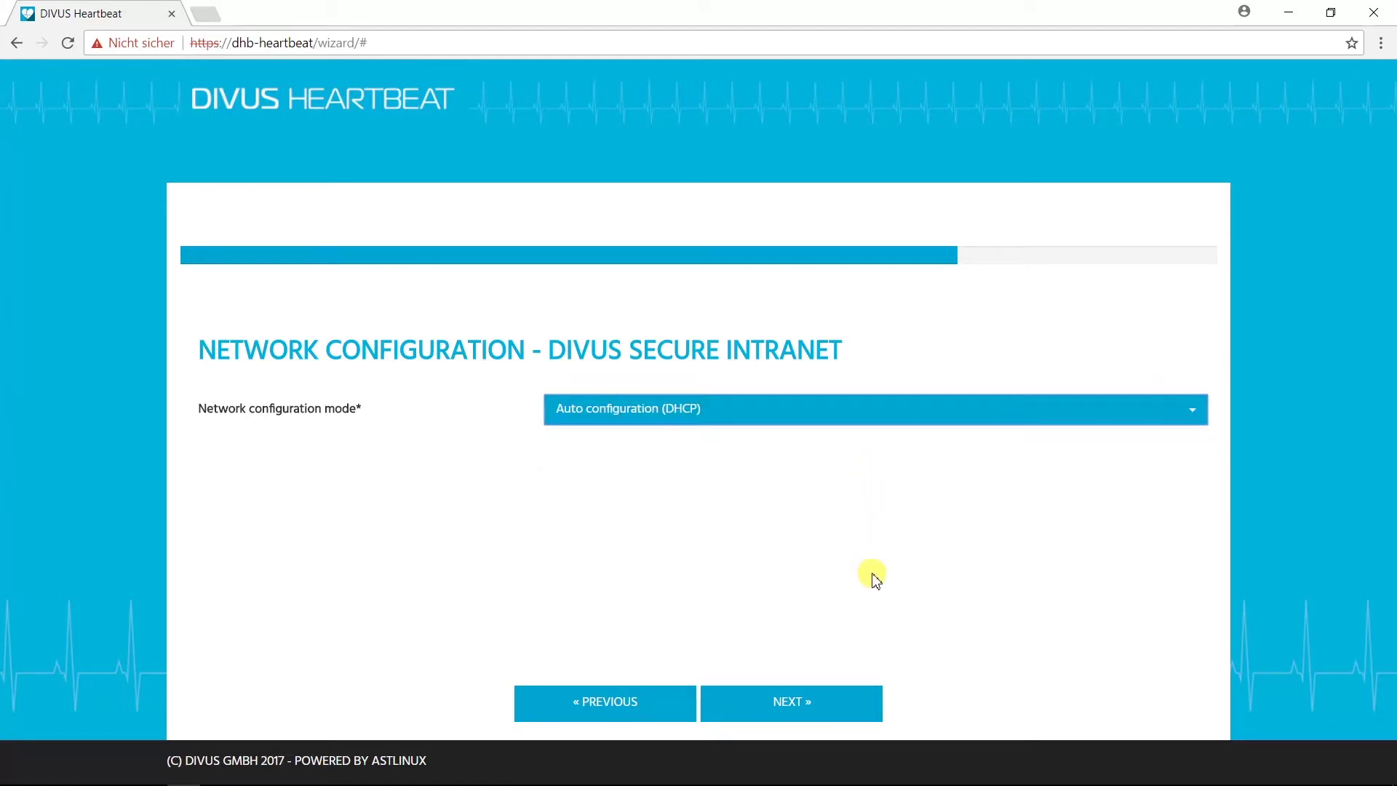
{"action": "left_click", "coordinate": [853, 705]}
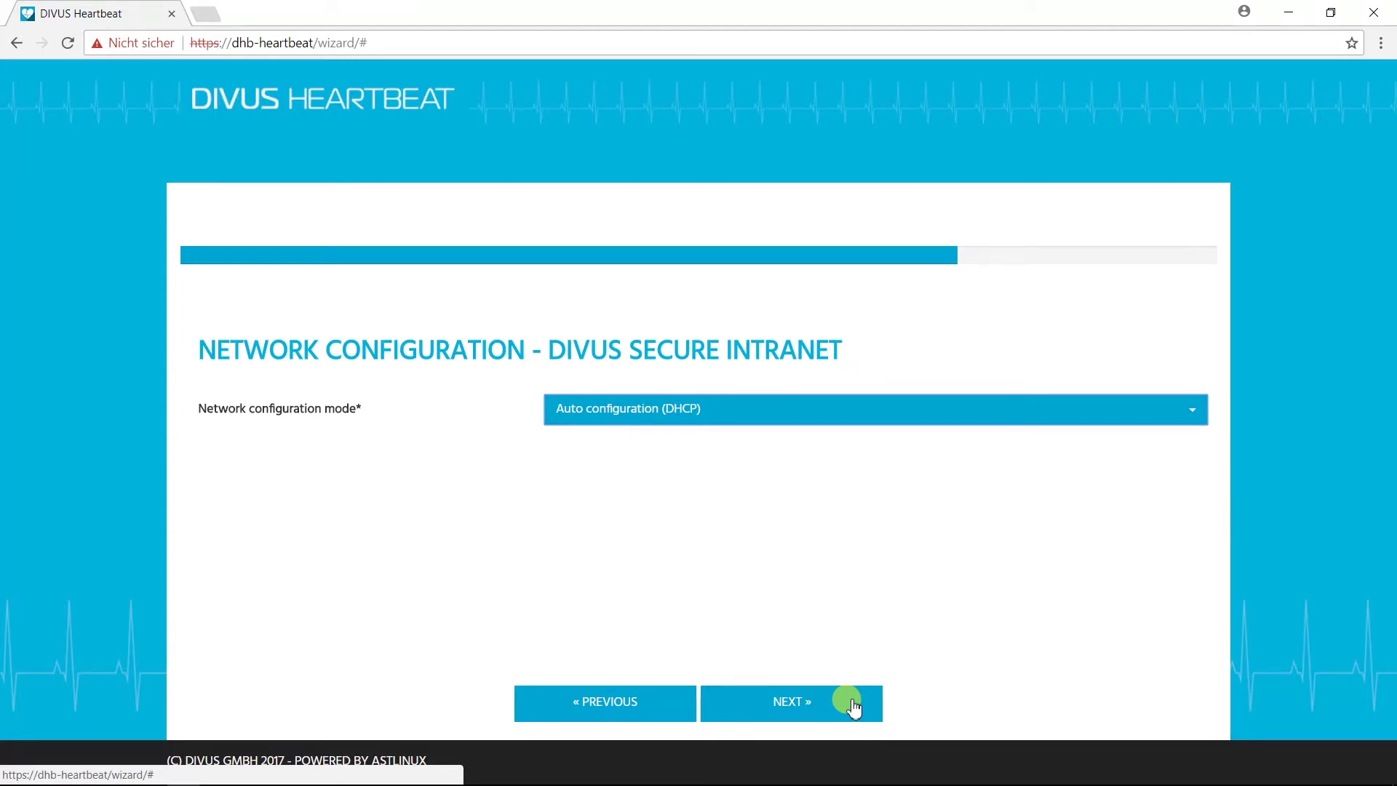
{"action": "left_click", "coordinate": [853, 704]}
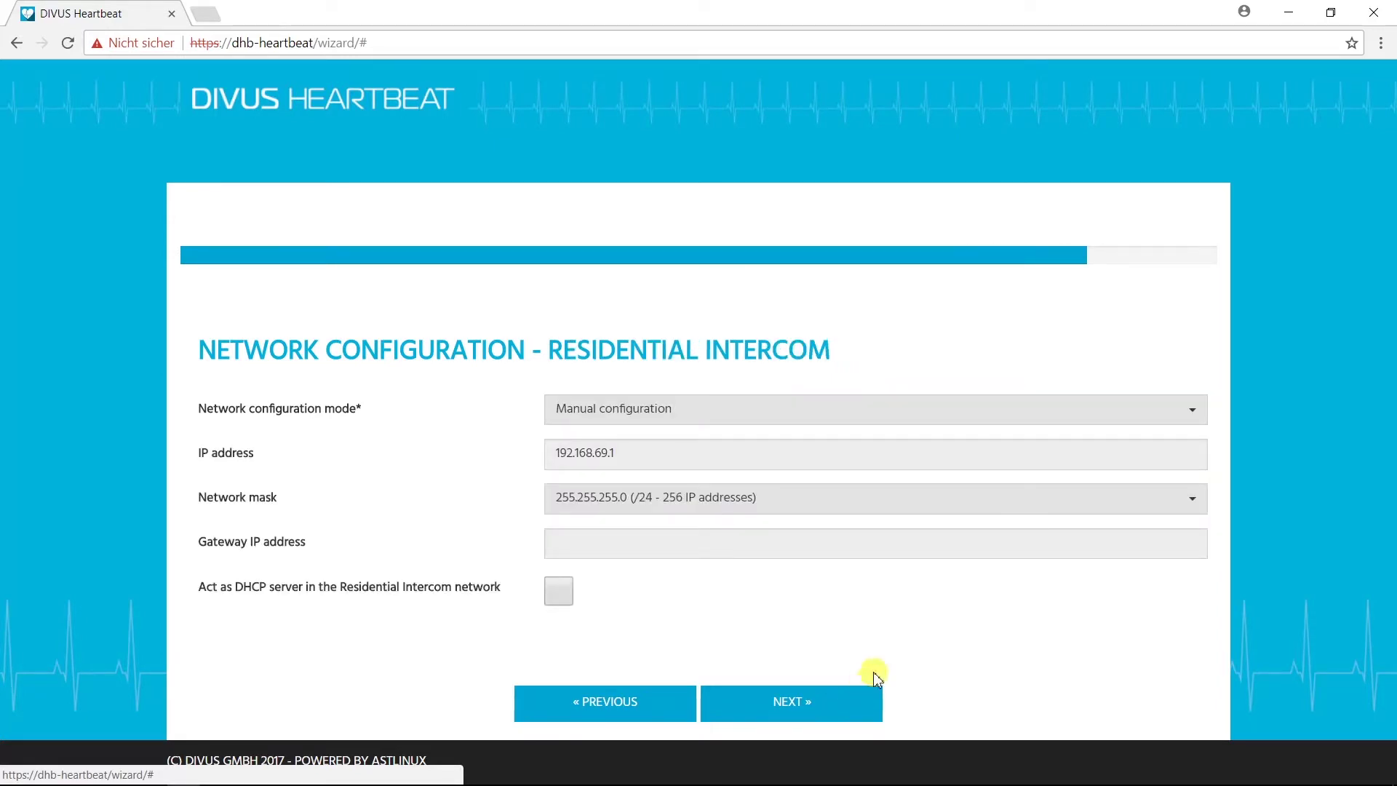
Step: Set the intercom network to Manual, IP 192.168.69.1, mask 255.255.255.0 (/24), and finish
{"action": "left_click", "coordinate": [1004, 411]}
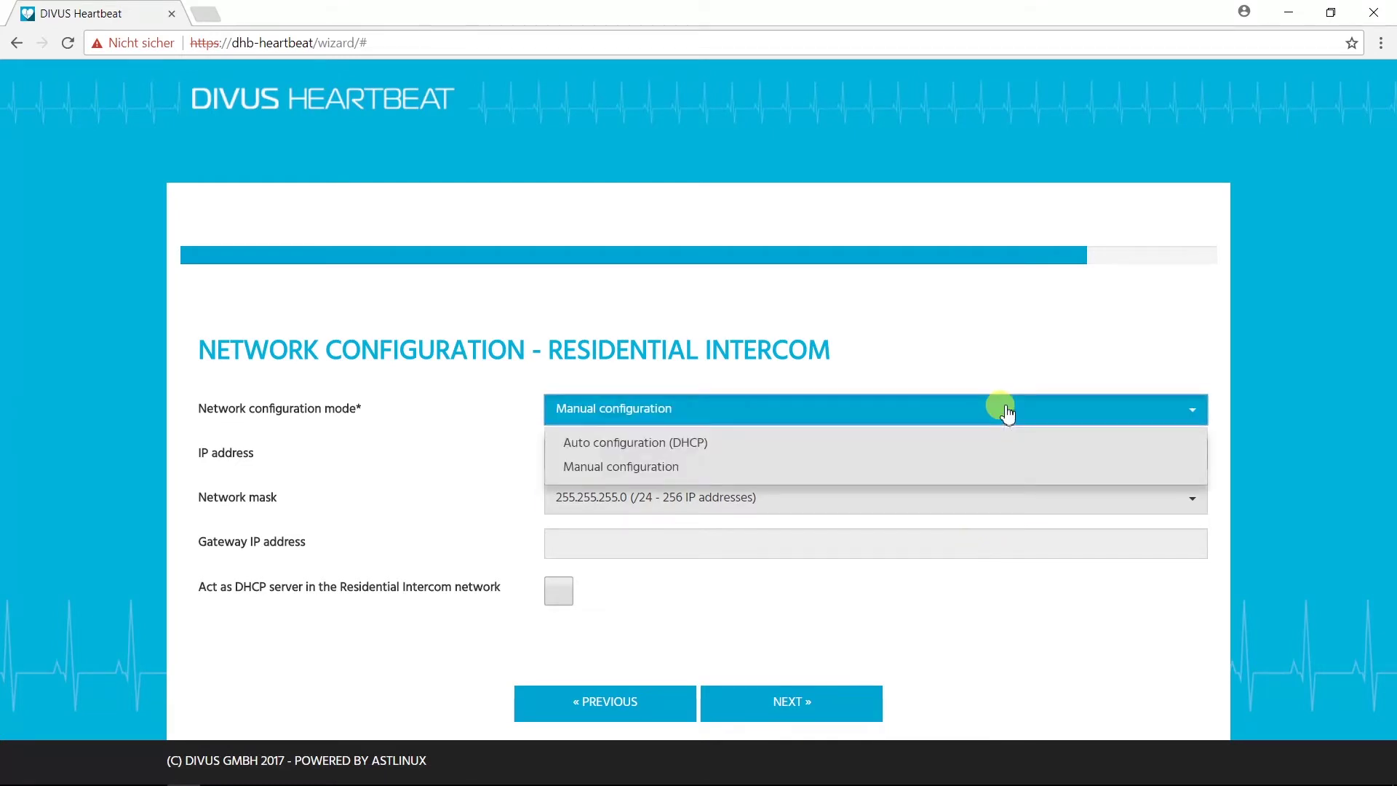
{"action": "left_click", "coordinate": [649, 468]}
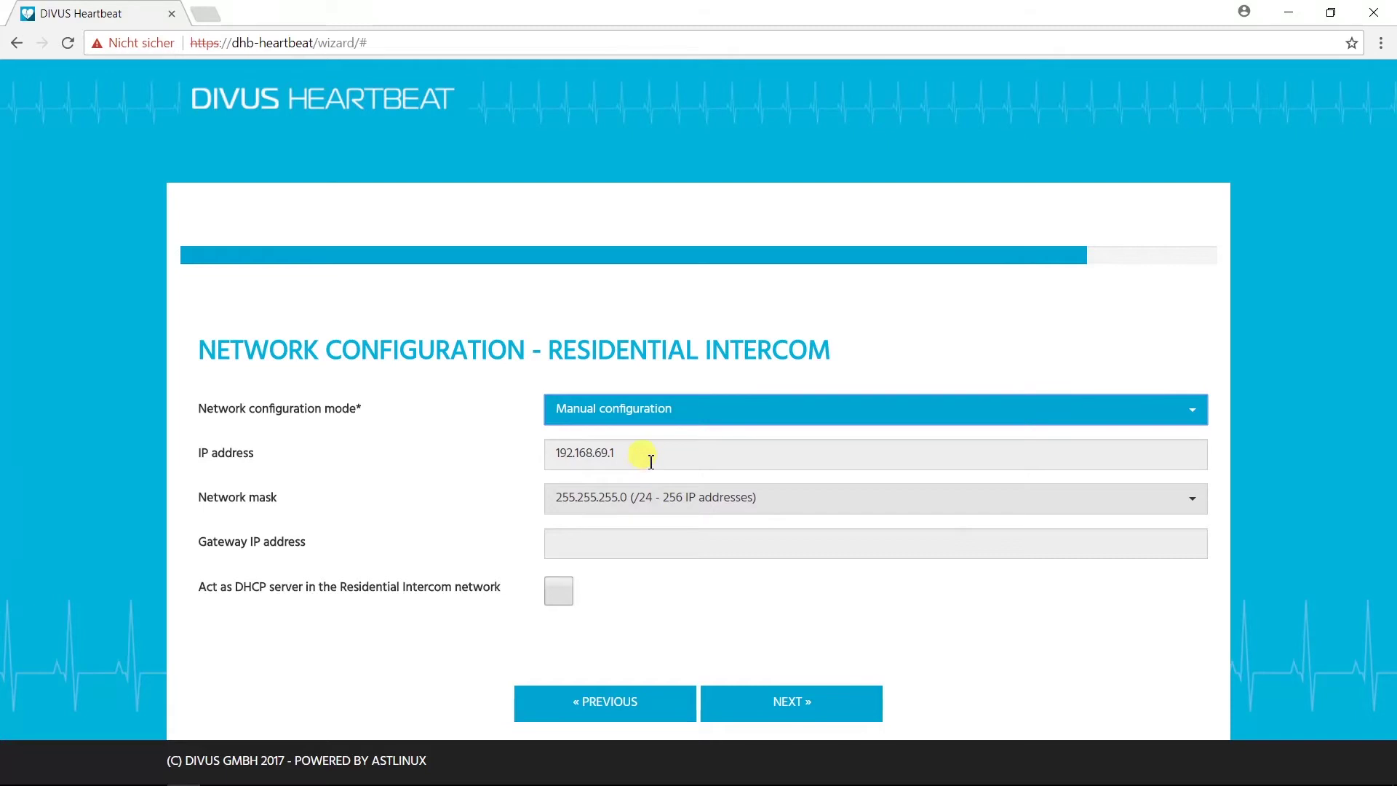
{"action": "left_click", "coordinate": [652, 458]}
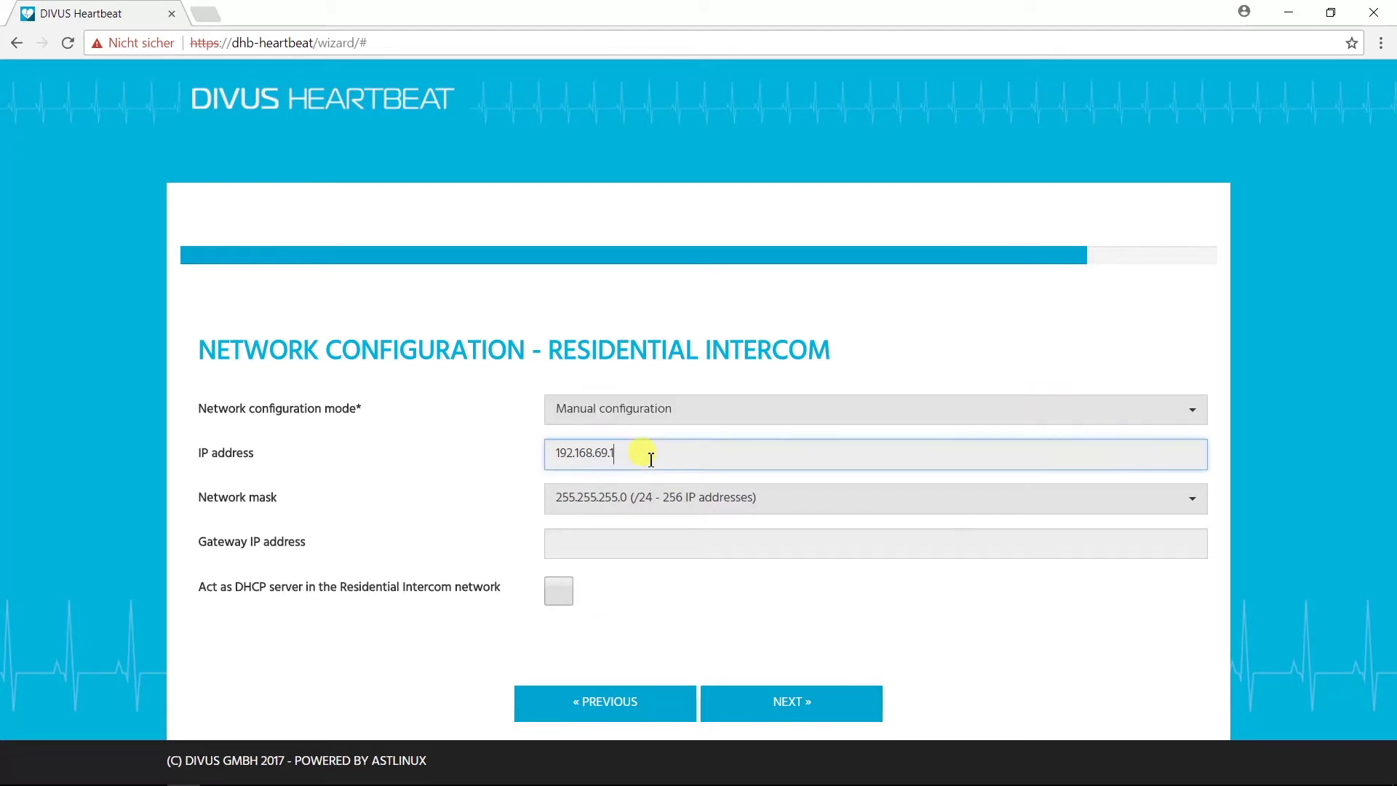
{"action": "left_click", "coordinate": [781, 504]}
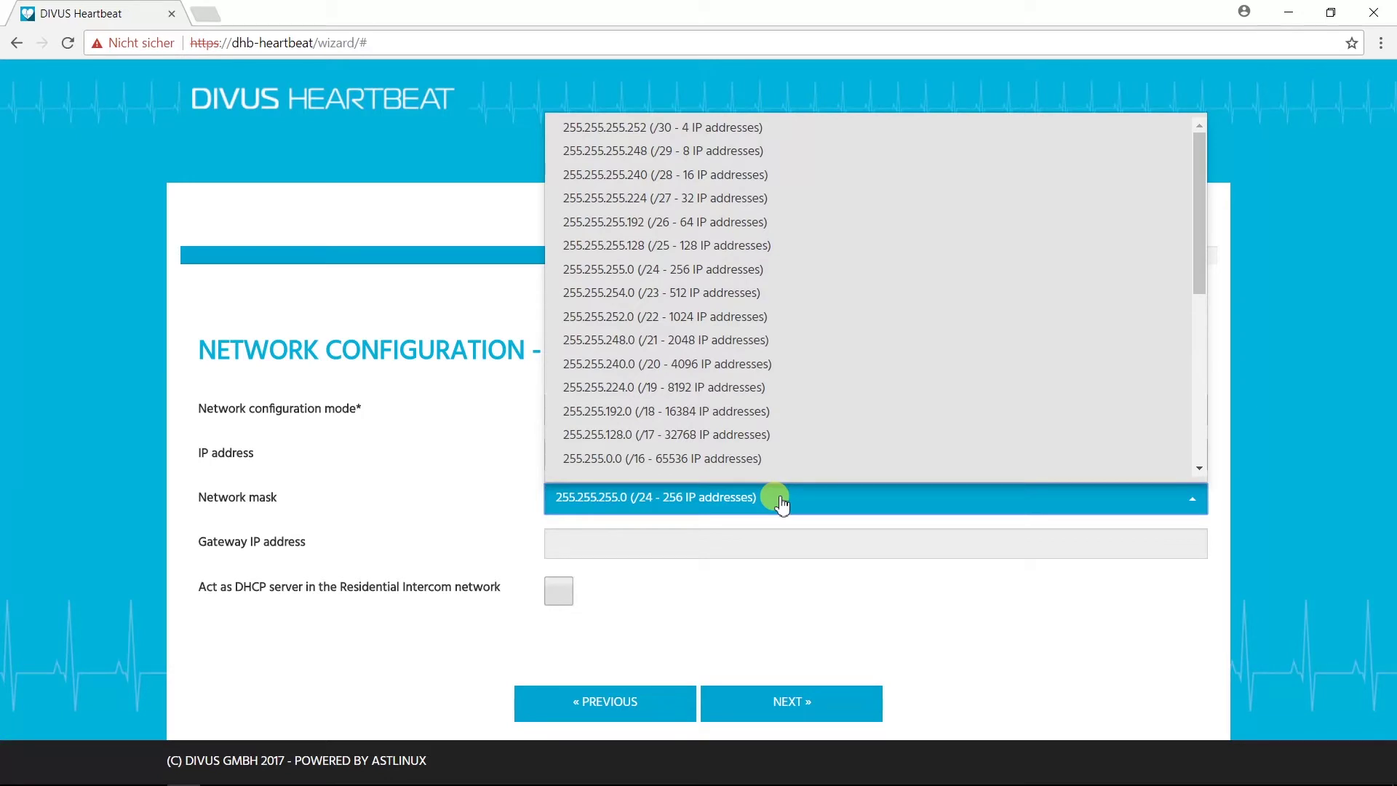
{"action": "left_click", "coordinate": [781, 504]}
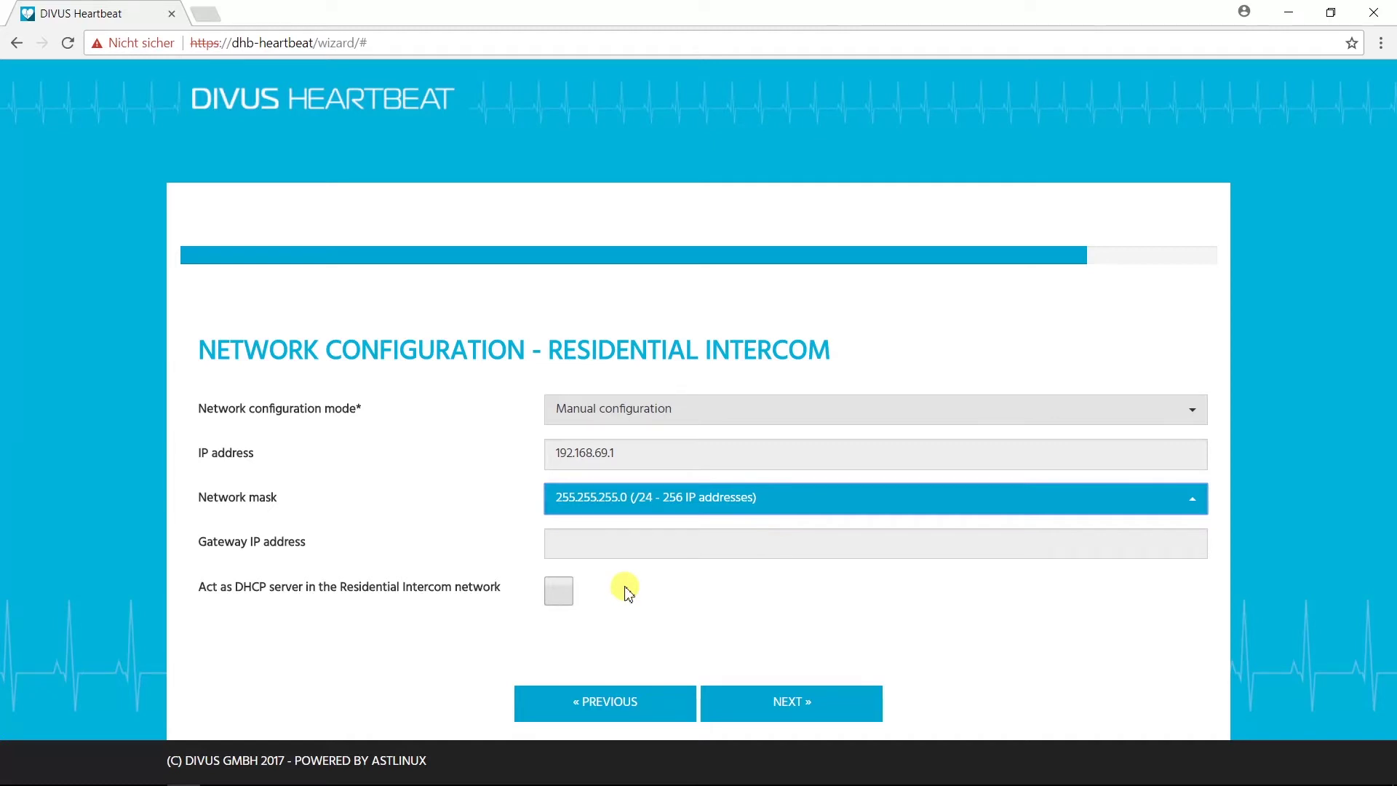
{"action": "left_click", "coordinate": [825, 703]}
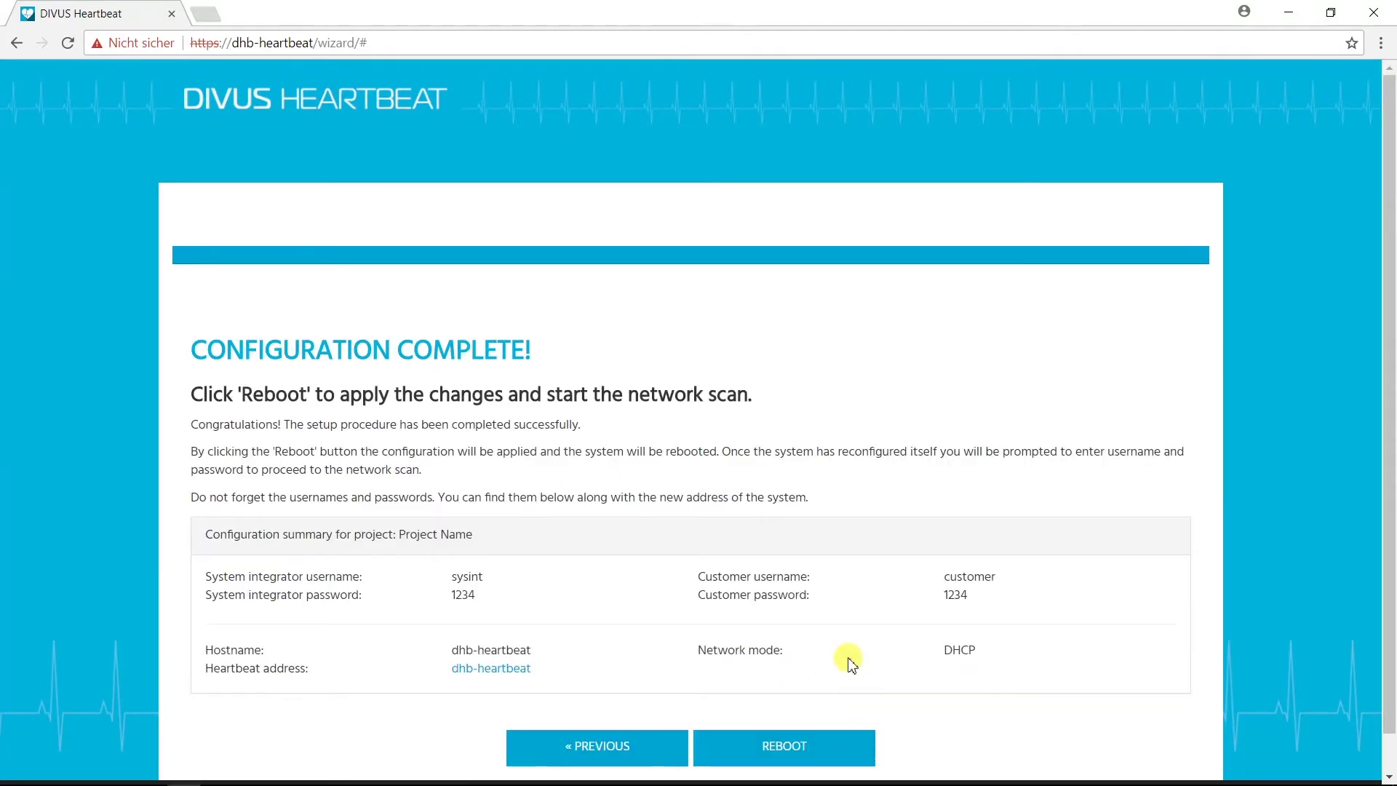
Step: Reboot the device, then enter the integrator's username in the login dialog
{"action": "scroll", "coordinate": [850, 663], "scroll_direction": "down", "scroll_amount": 1}
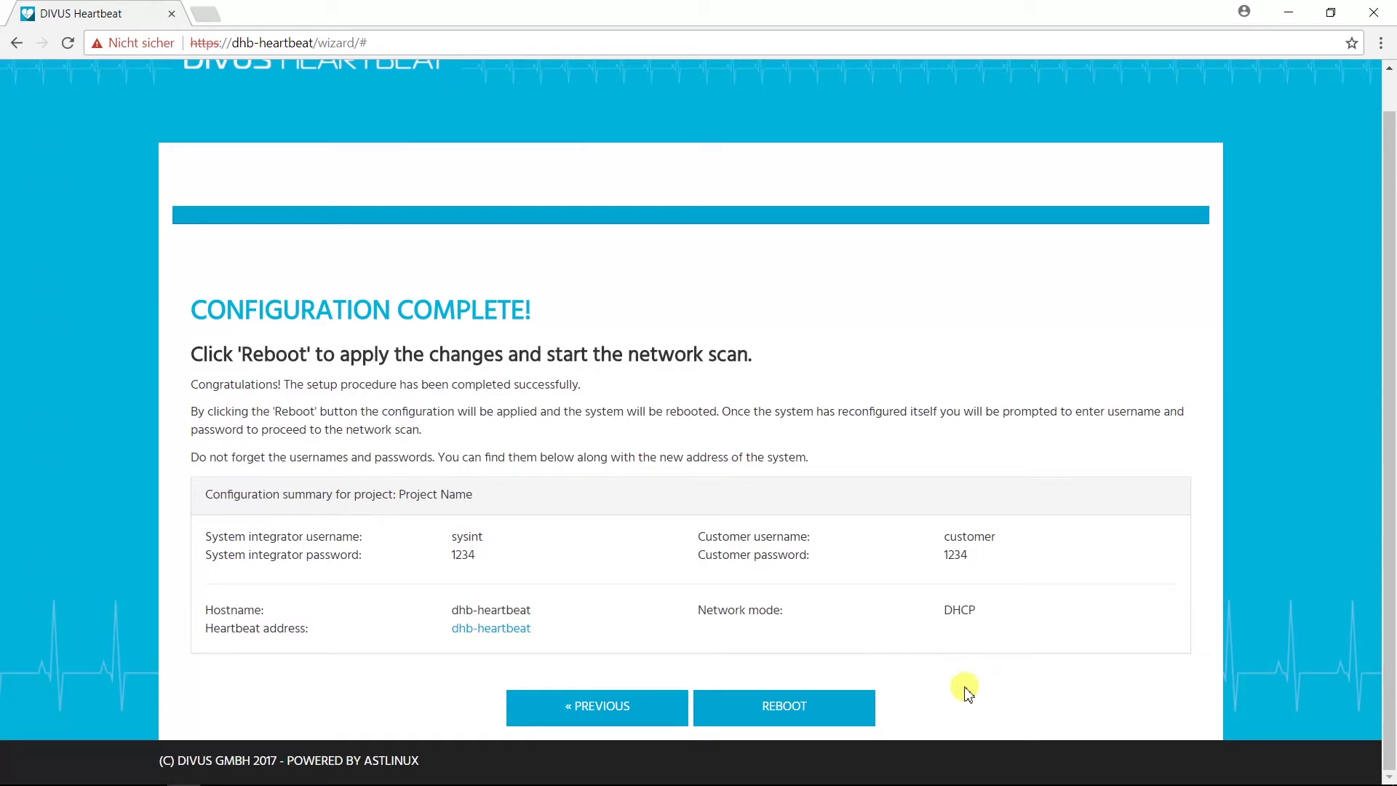
{"action": "left_click", "coordinate": [853, 704]}
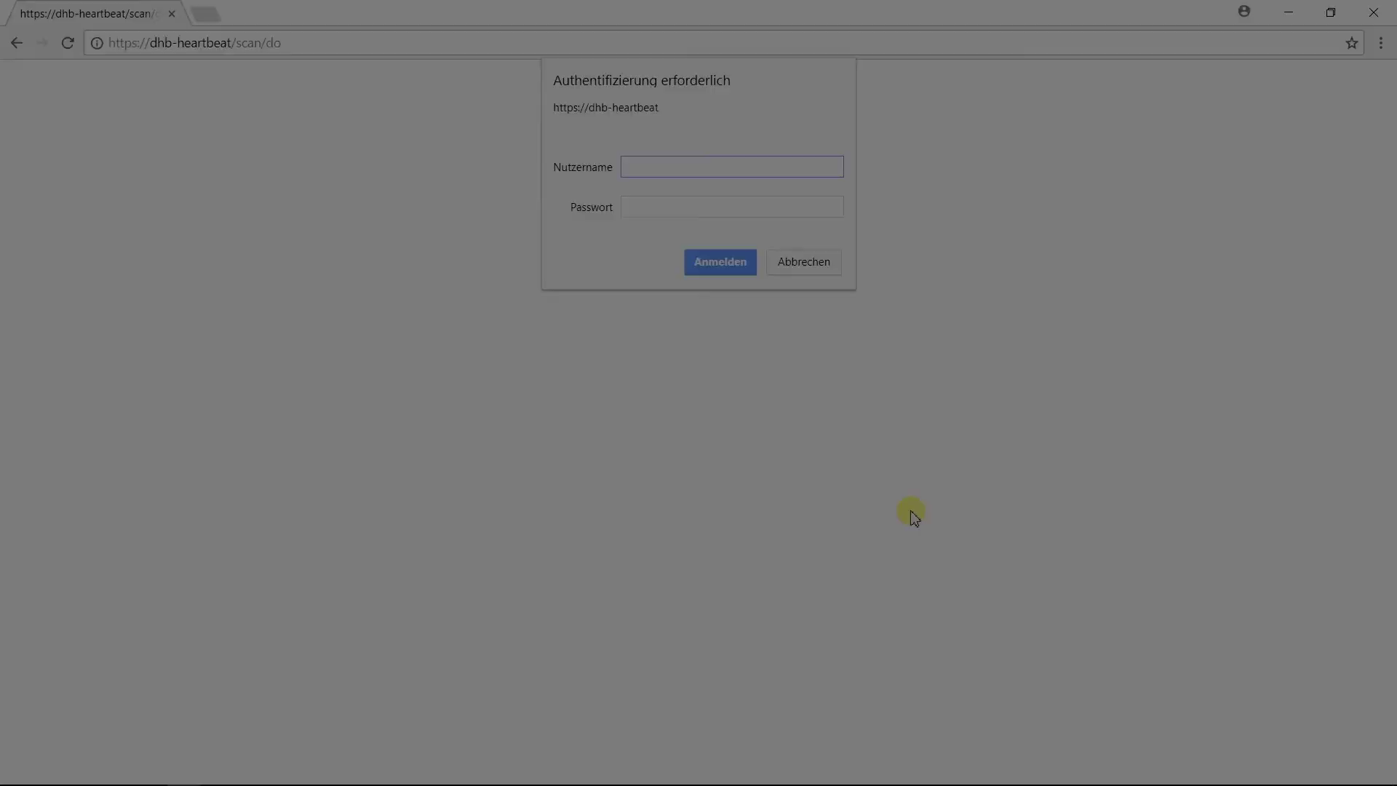
{"action": "type", "text": "sysint"}
{"action": "key", "text": "Tab"}
Step: Enter the integrator's password and sign in to start the network scan
{"action": "type", "text": "****"}
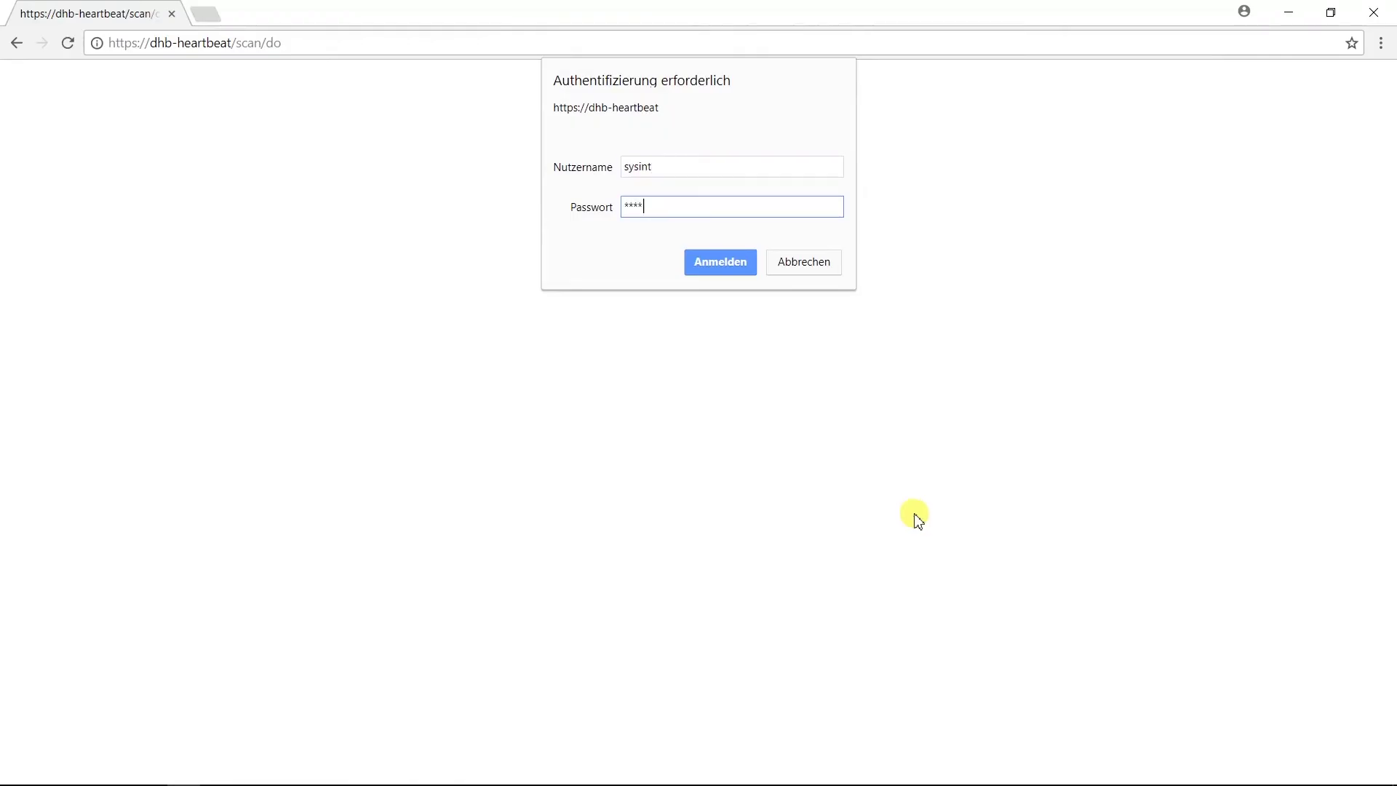
{"action": "left_click", "coordinate": [736, 262]}
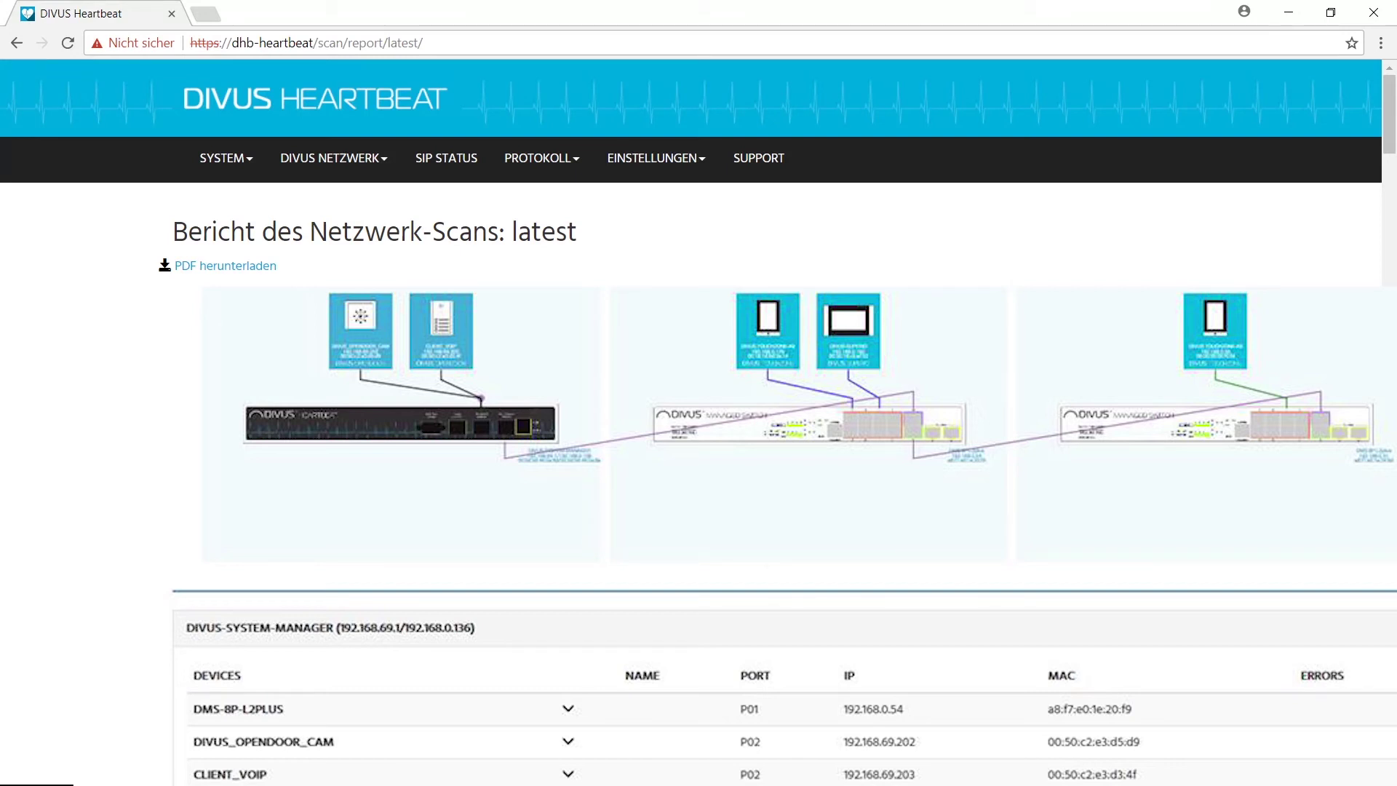
Step: Scroll down the scan report to open tmp.scan.diagram.pdf via PDF herunterladen
{"action": "scroll", "coordinate": [698, 422], "scroll_direction": "down", "scroll_amount": 8}
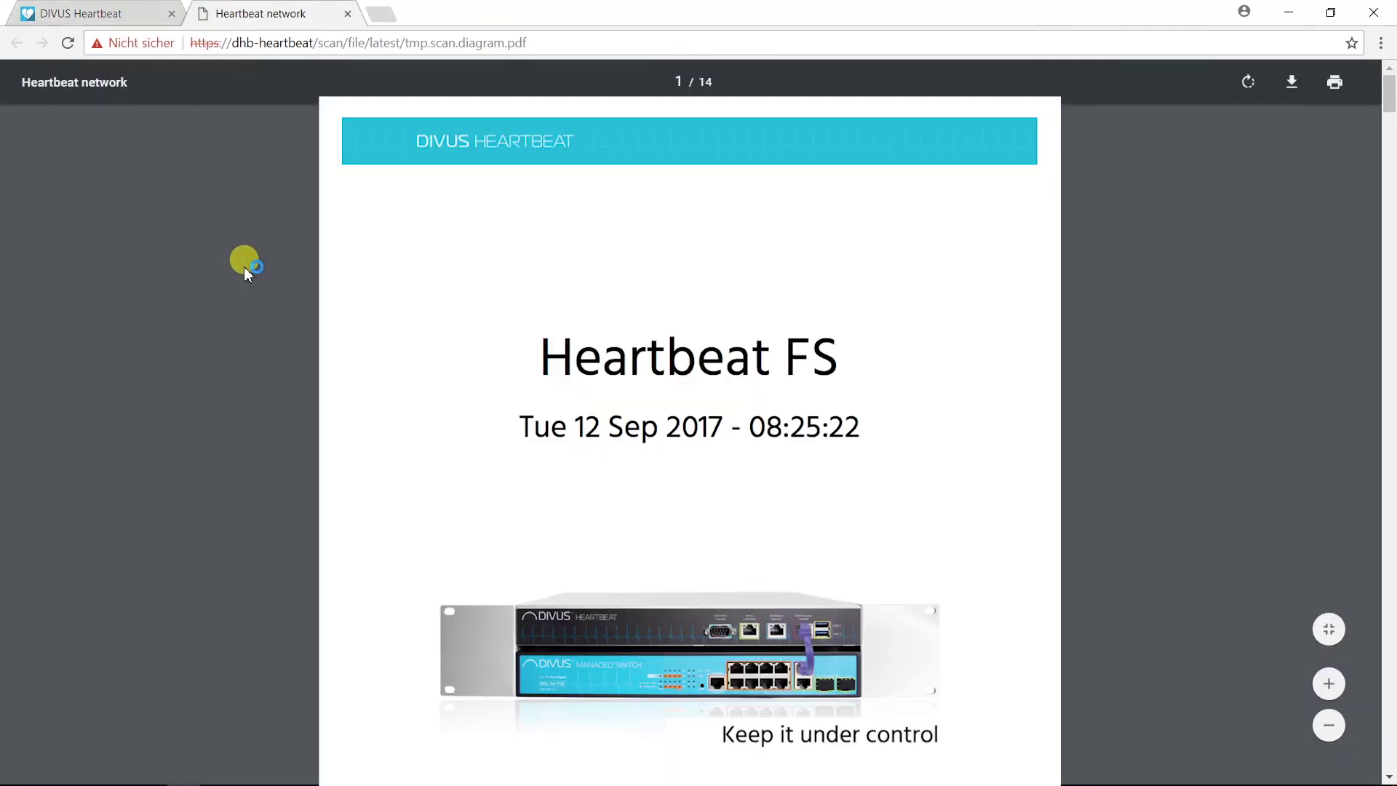
Step: Scroll down and back up over the PDF's Heartbeat FS cover page
{"action": "scroll", "coordinate": [243, 265], "scroll_direction": "down", "scroll_amount": 3}
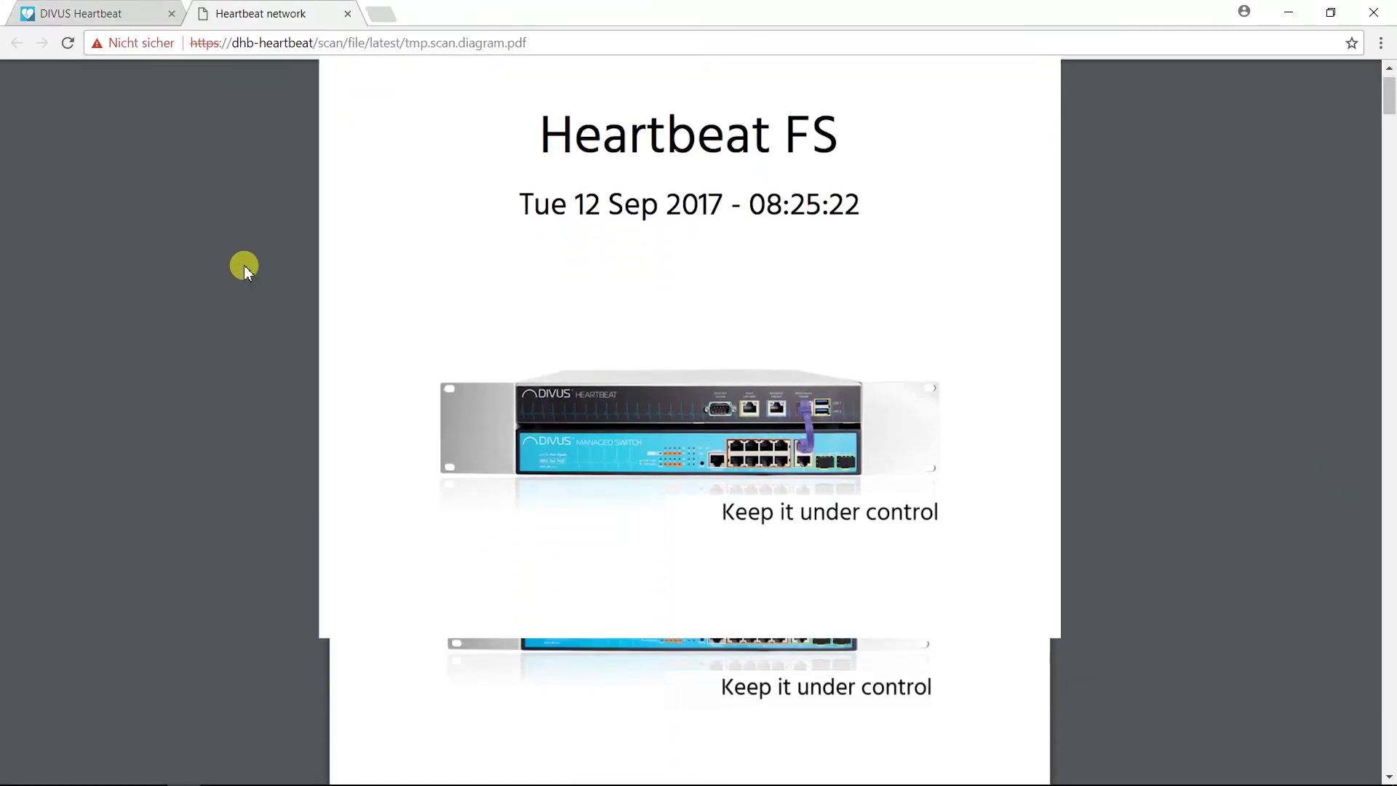
{"action": "scroll", "coordinate": [243, 264], "scroll_direction": "up", "scroll_amount": 2}
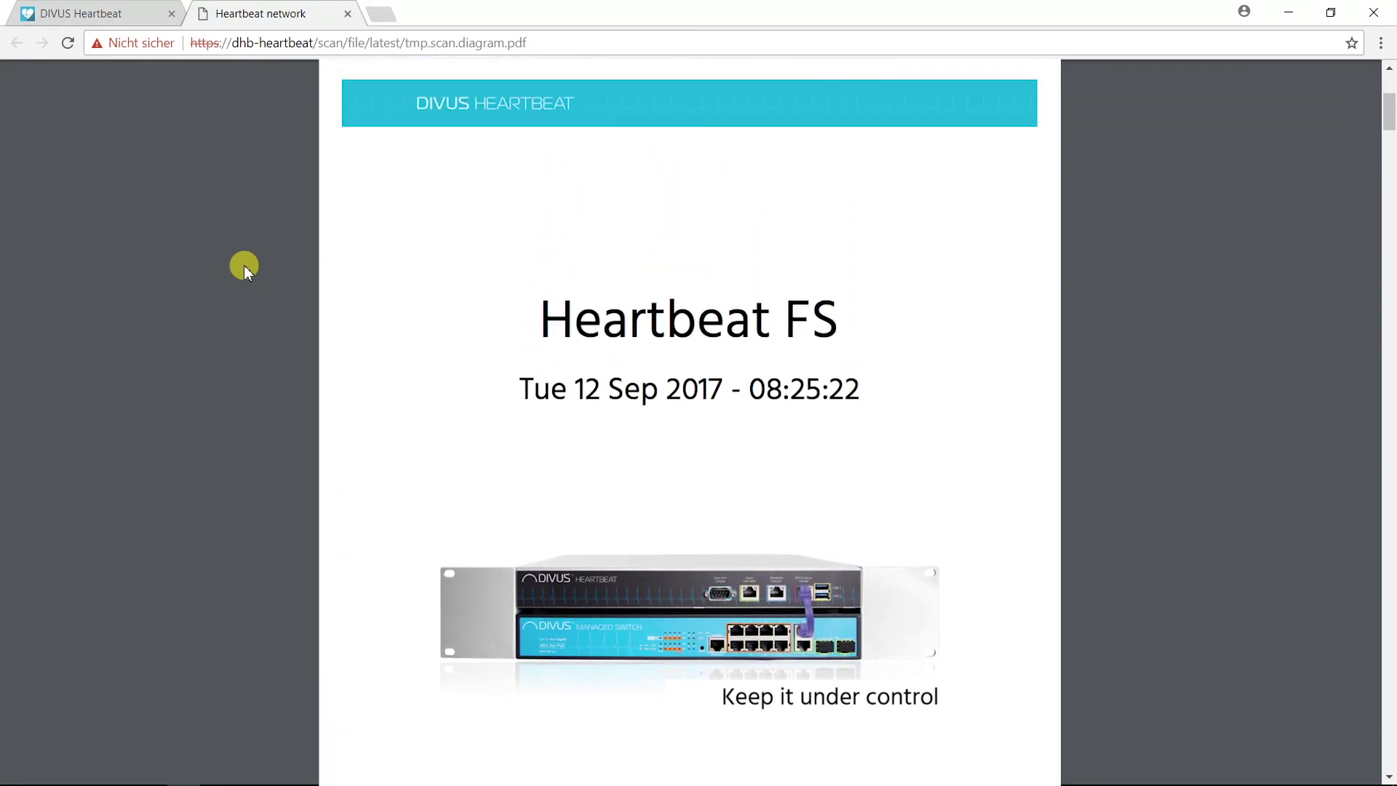